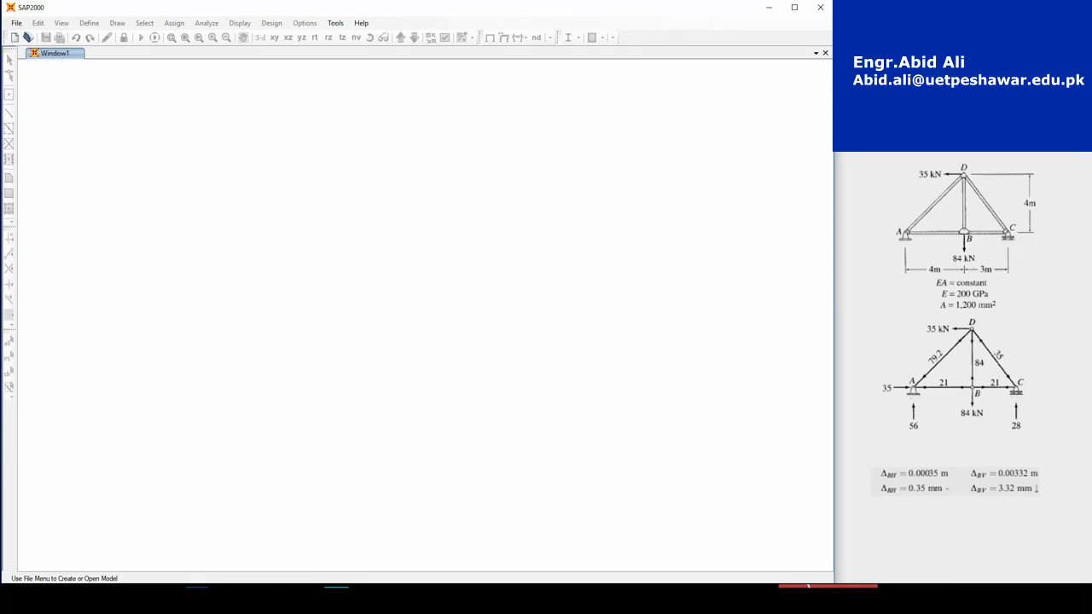
Step: Start a new model from the grid-only template, working in KN, m, C units
left_click(17, 22)
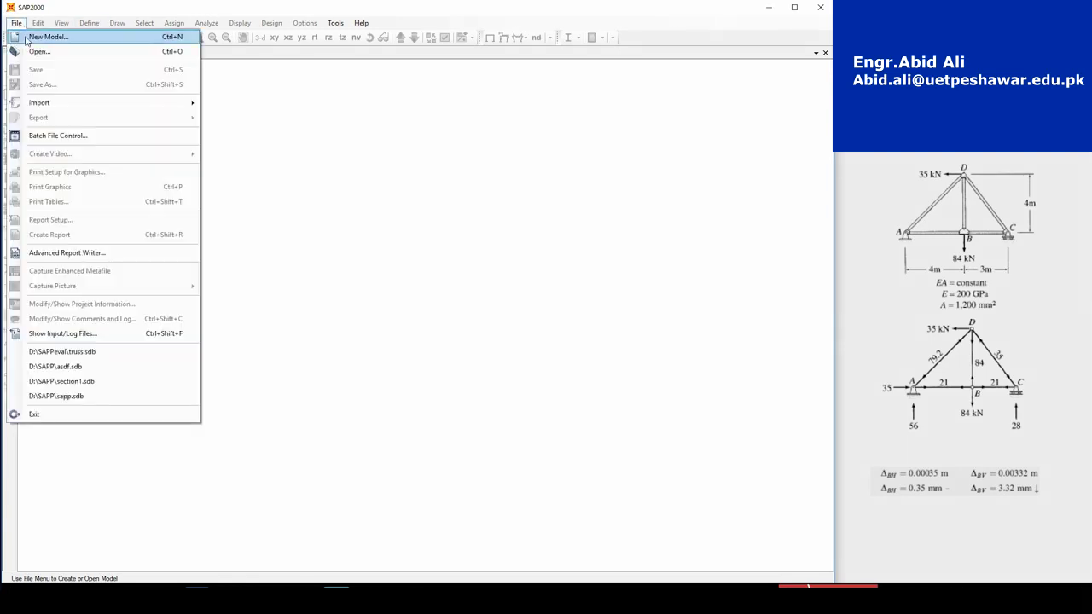
left_click(28, 38)
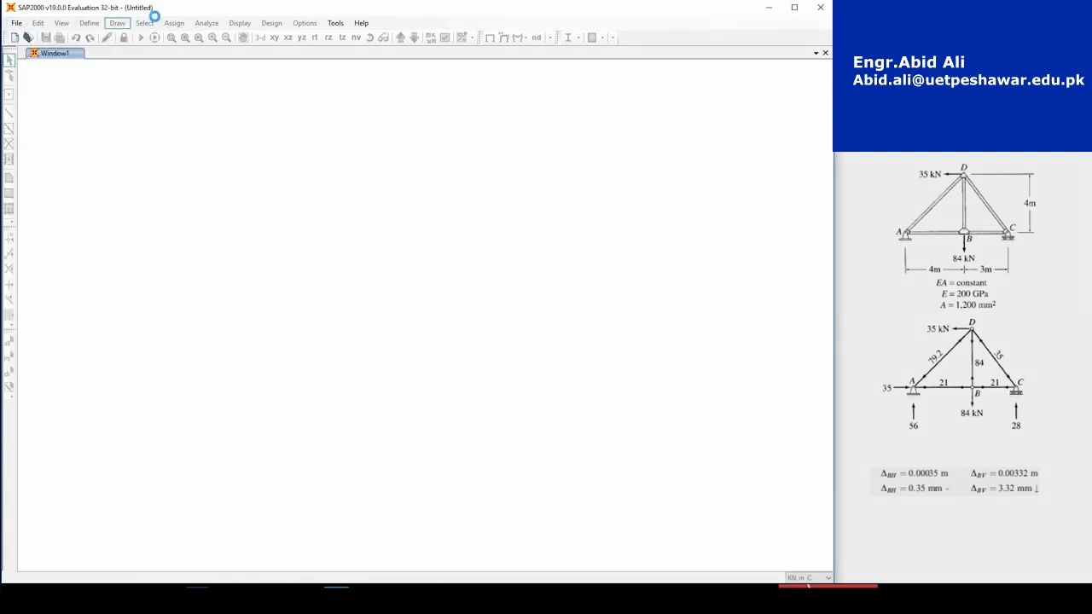
left_click(334, 257)
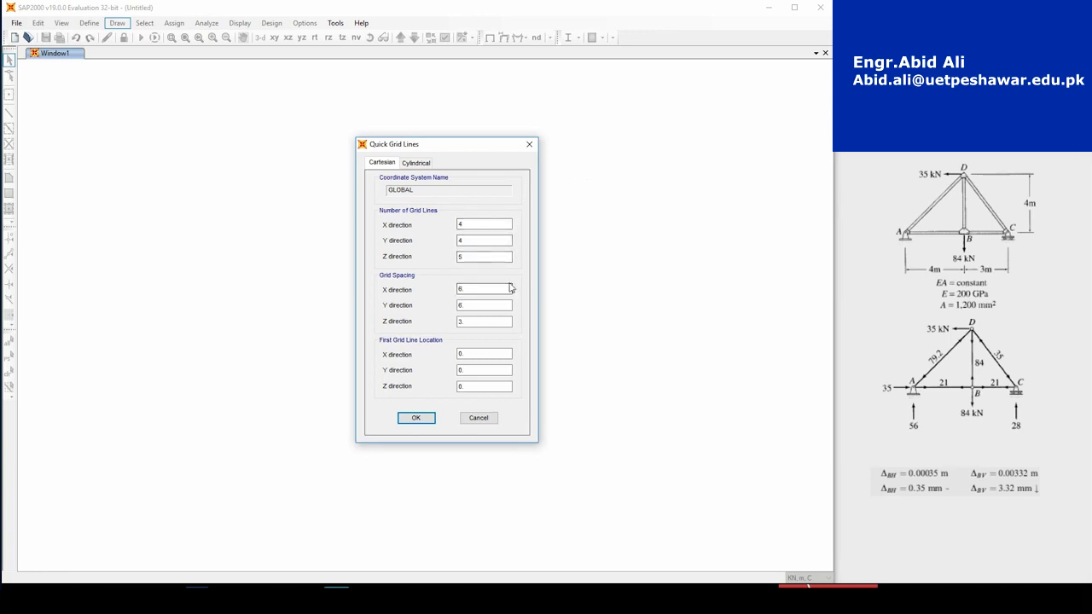
Step: Set the number of Cartesian grid lines to 3 in X, 1 in Y and 2 in Z
double_click(484, 225)
left_click_drag(449, 153, 449, 156)
left_click(495, 225)
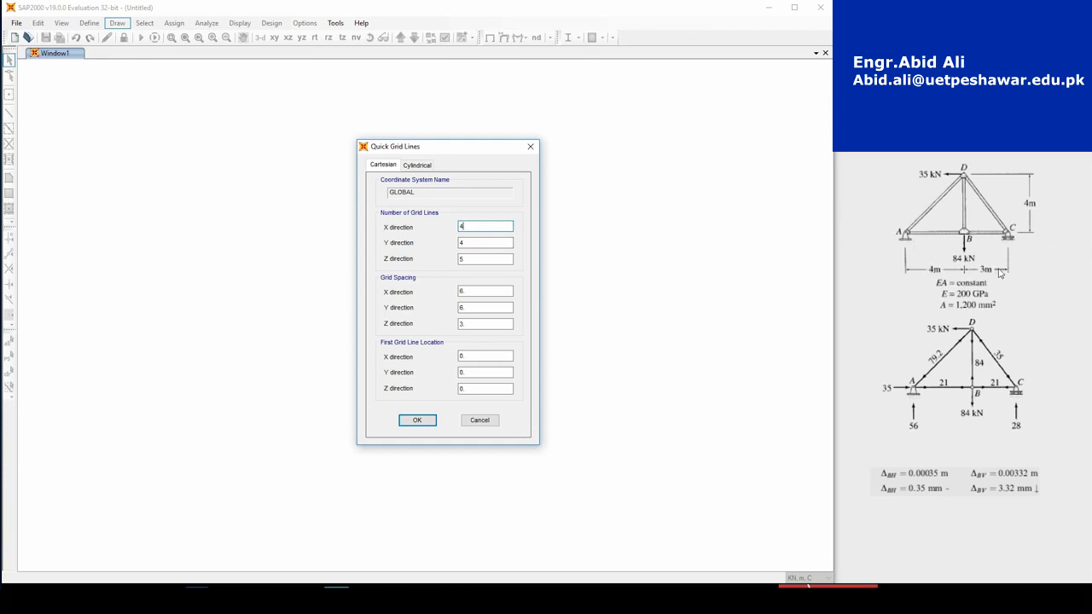
double_click(490, 229)
type("3")
double_click(488, 258)
type("2")
double_click(474, 243)
type("1")
Step: Set the grid spacing to 4 m in X, 1 m in Y and 4 m in Z, and create the grid
double_click(469, 291)
type("4")
double_click(499, 307)
type("1")
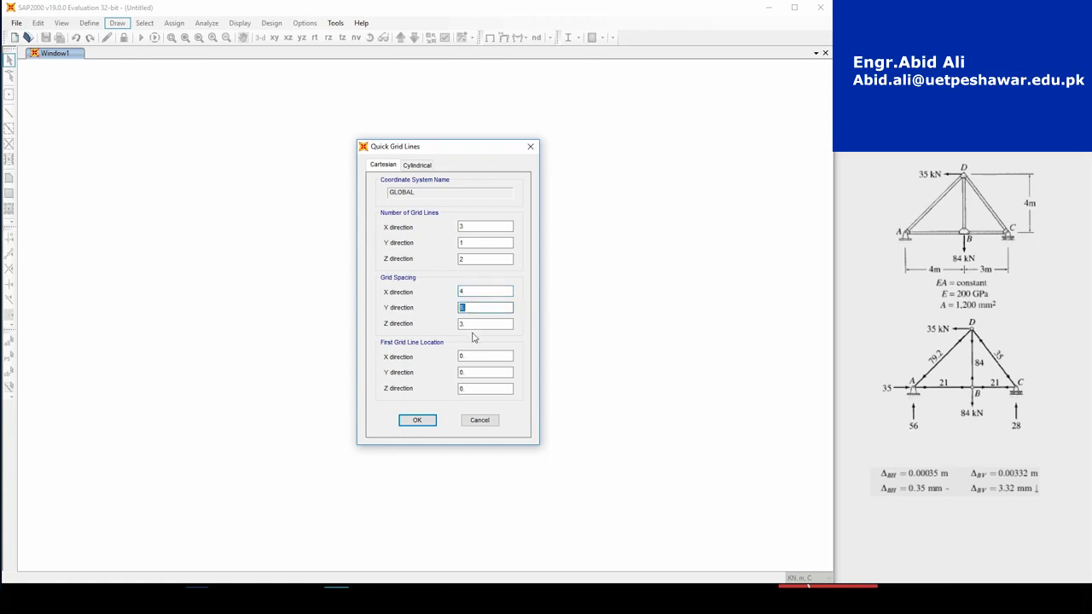
double_click(489, 324)
type("1")
key("BackSpace")
type("4")
left_click(419, 419)
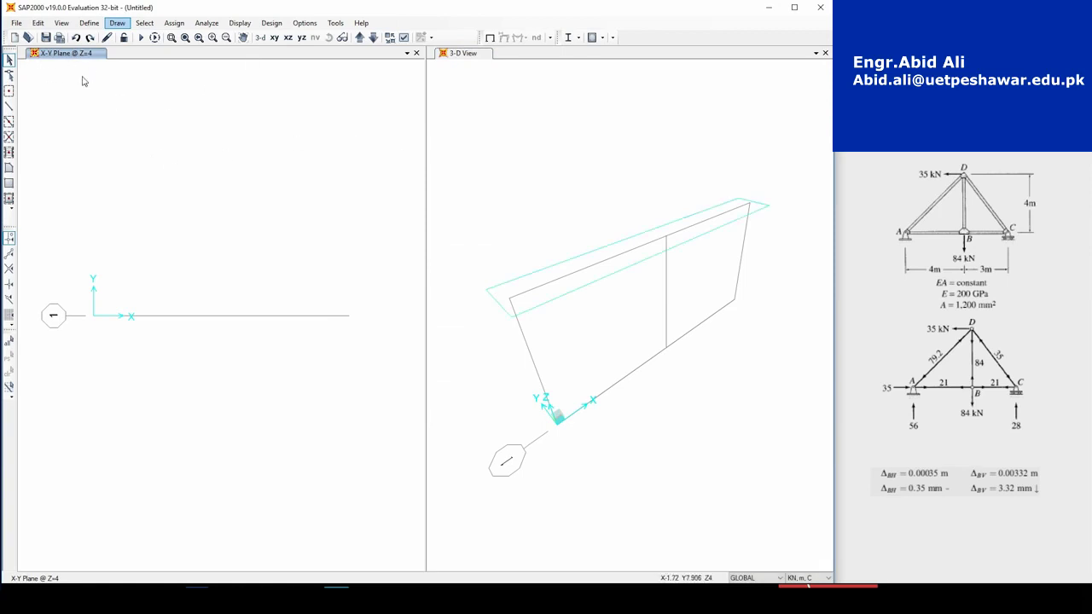
Step: Close the 3-D view and show the remaining view in the X-Z plane at Y=0
left_click(825, 53)
left_click(287, 38)
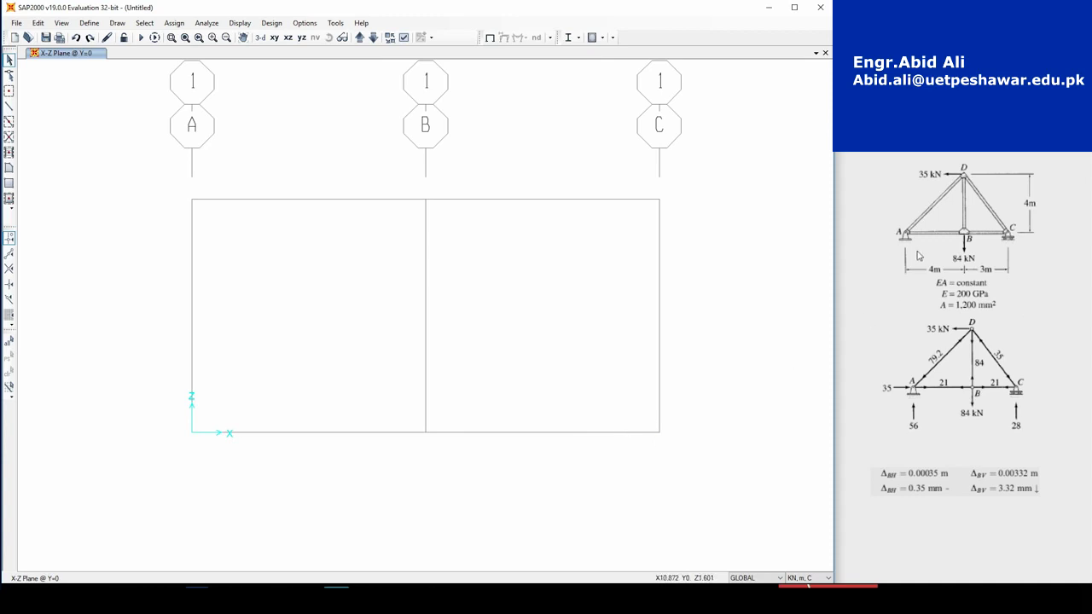
Step: Set the X ordinate of grid line C in the GLOBAL grid system to 7 m
right_click(544, 313)
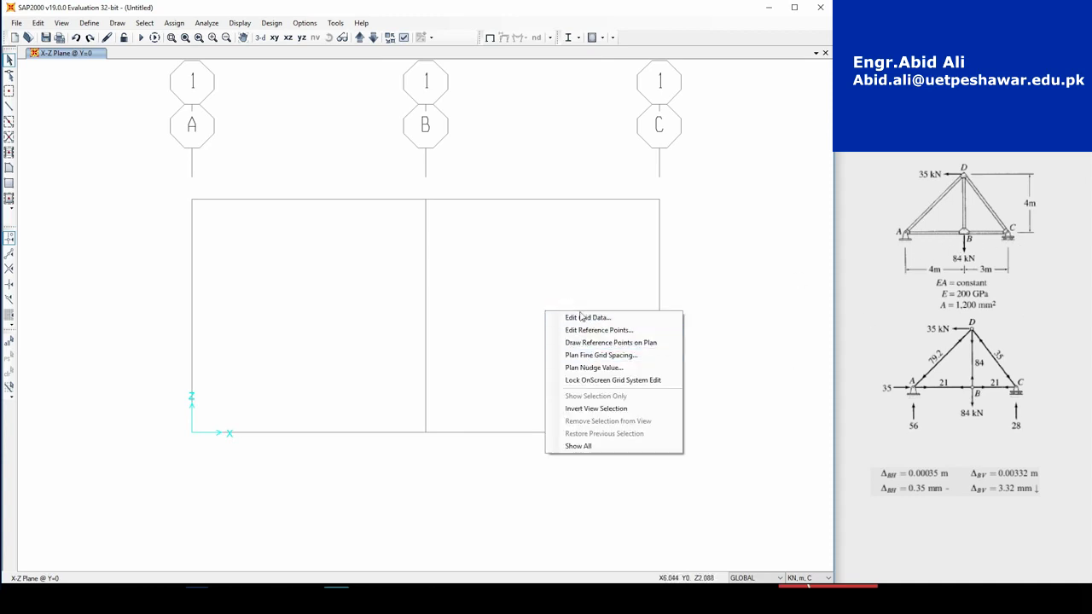
left_click(590, 318)
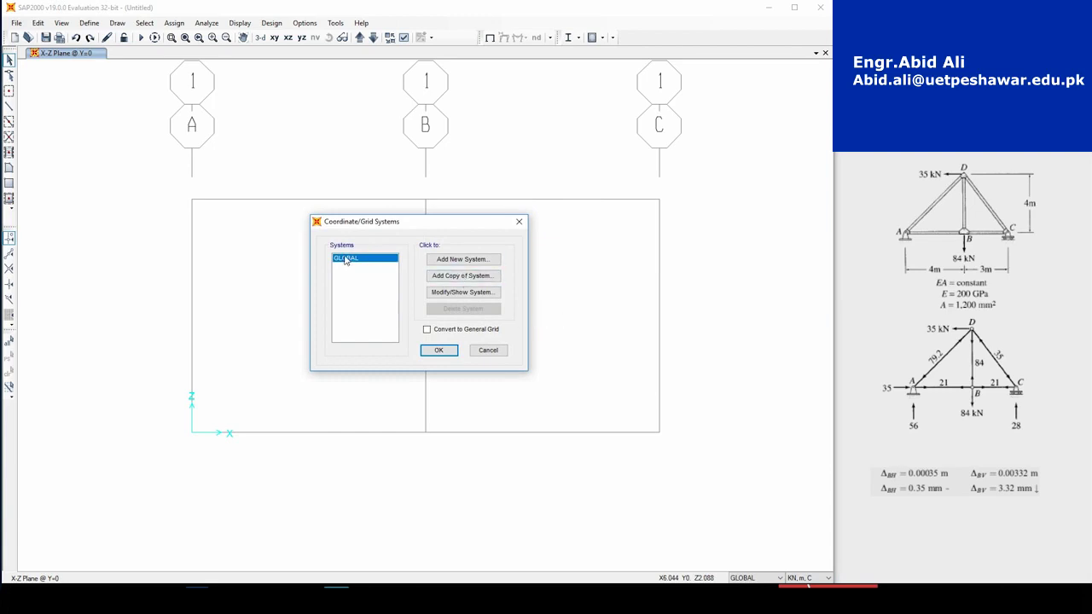
left_click(464, 295)
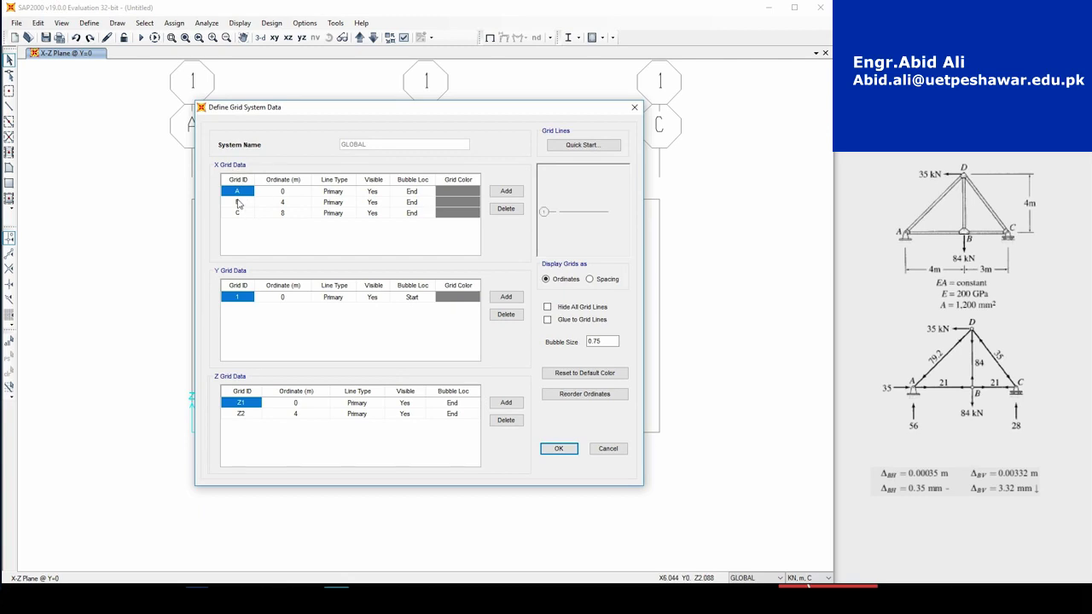
left_click(287, 214)
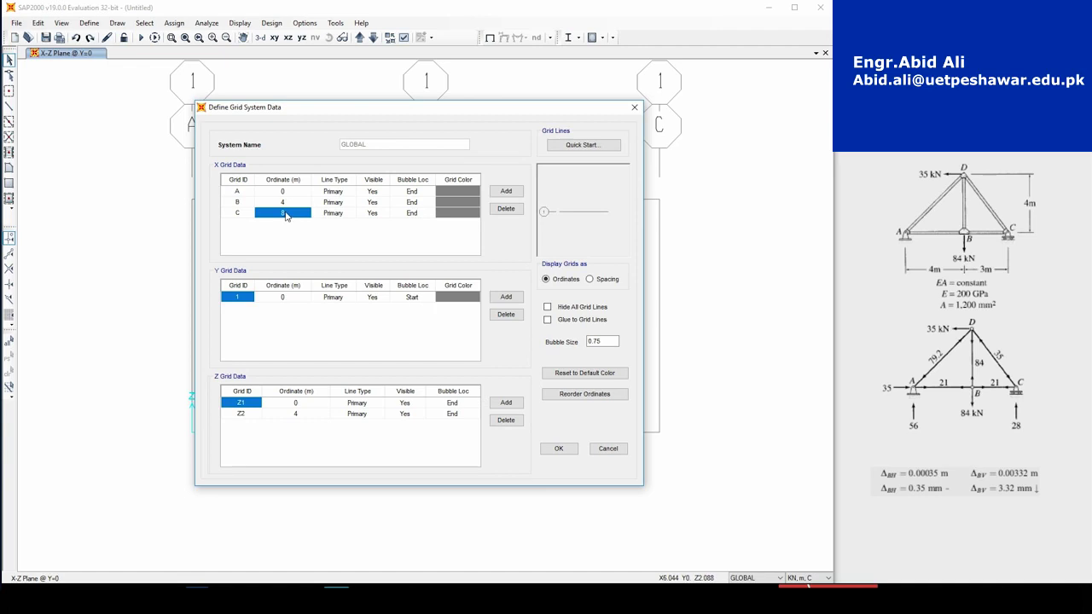
left_click(284, 214)
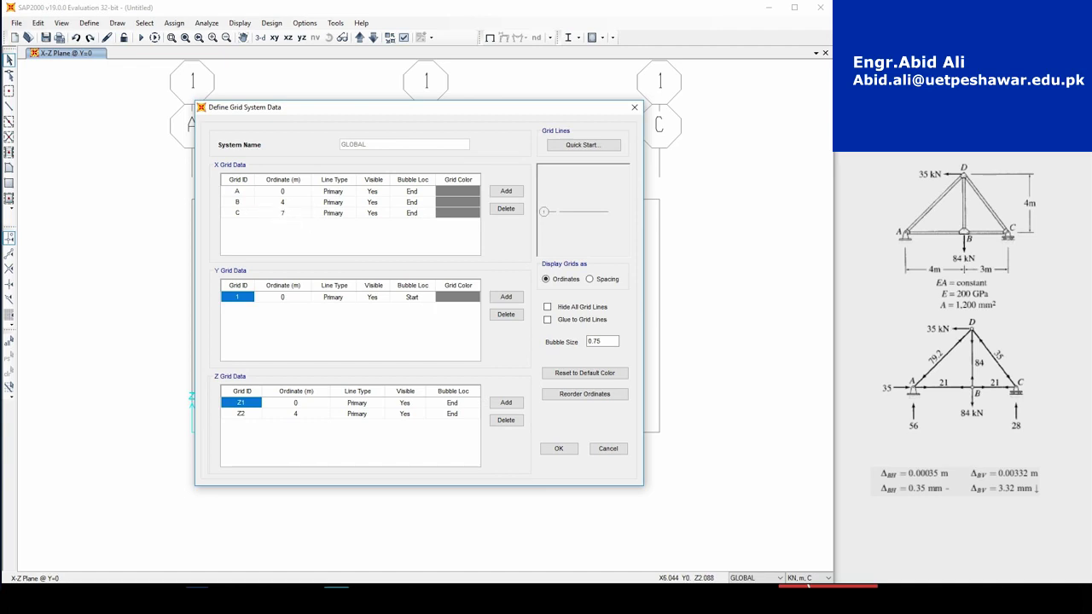
key("Return")
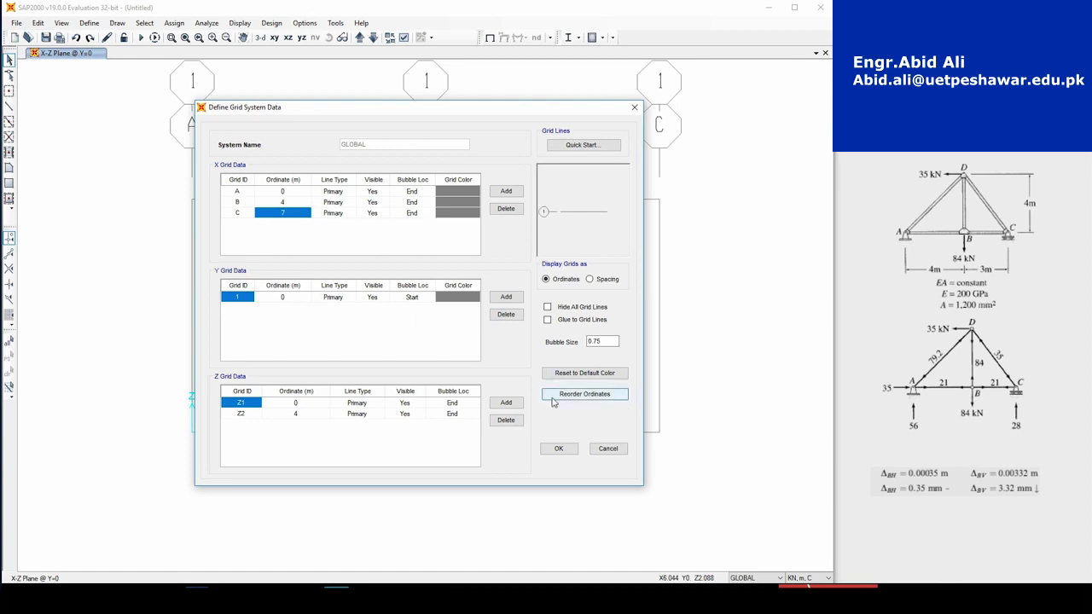
left_click(558, 448)
left_click(438, 351)
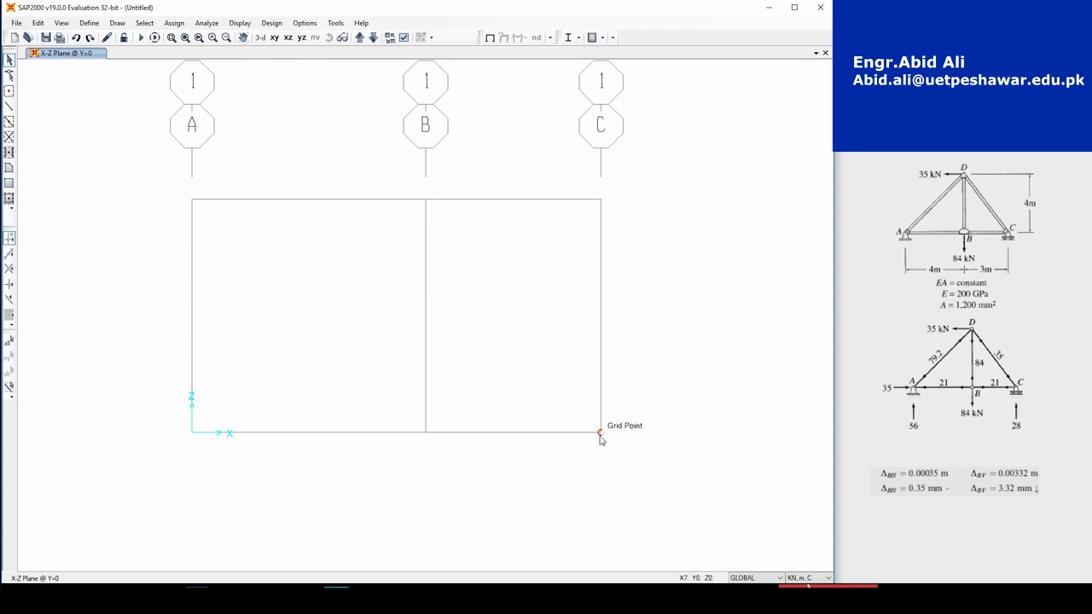
Step: Add a new steel material for the United States region, standard ASTM A992, Grade 50
left_click(91, 24)
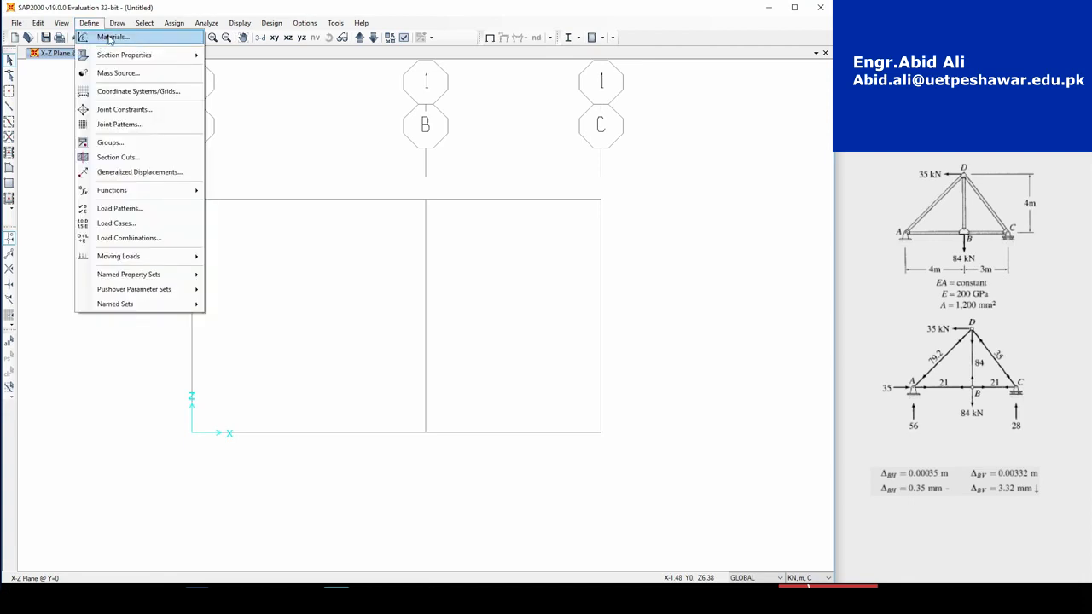
left_click(108, 39)
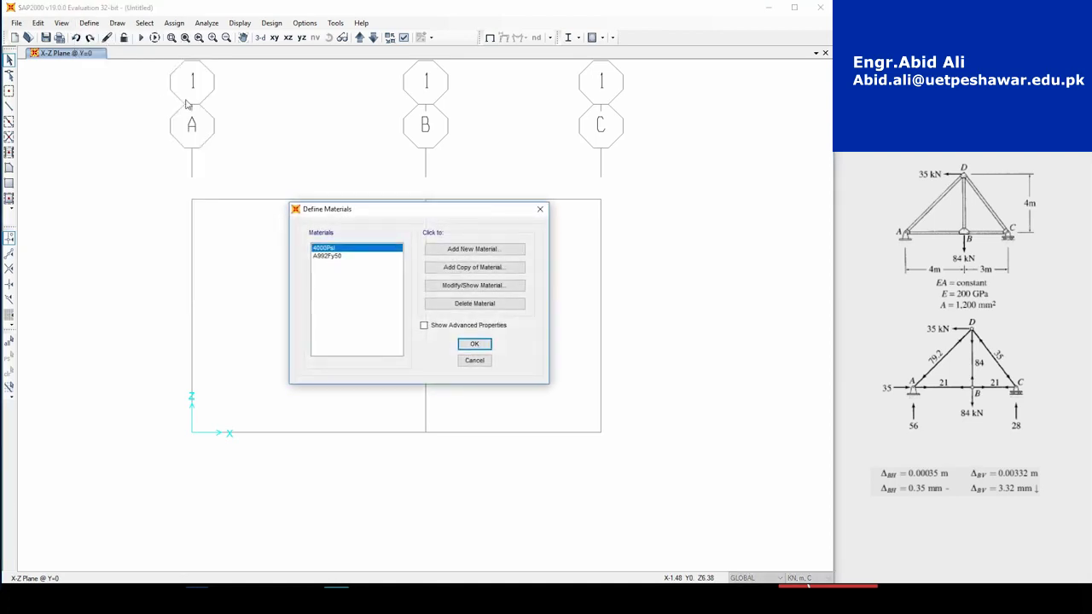
left_click(484, 248)
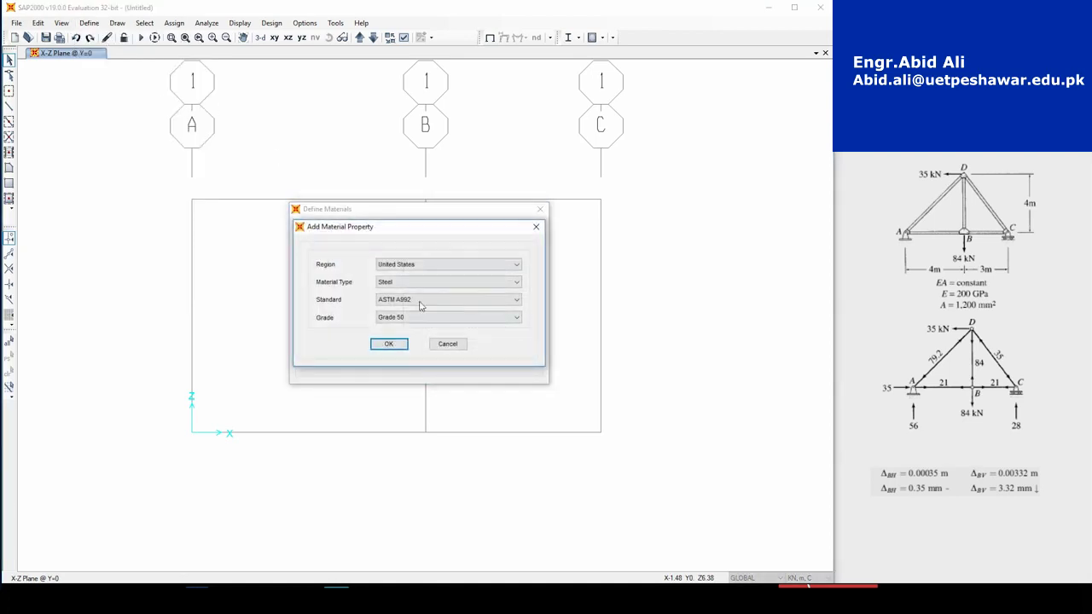
left_click(389, 344)
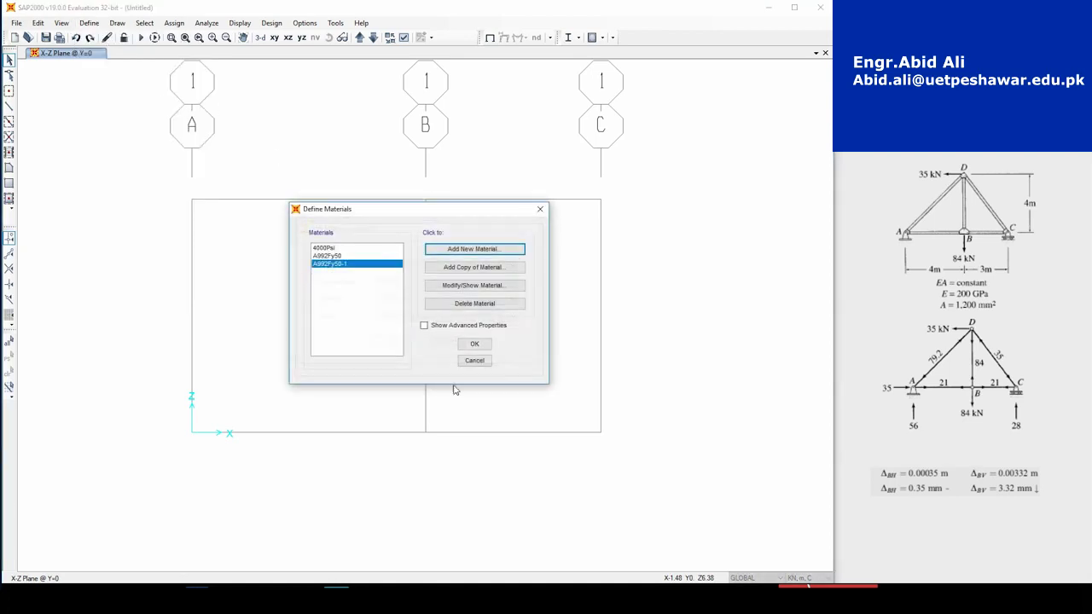
Step: Rename the newly added steel material truss and set its weight per unit volume to 0
left_click(490, 288)
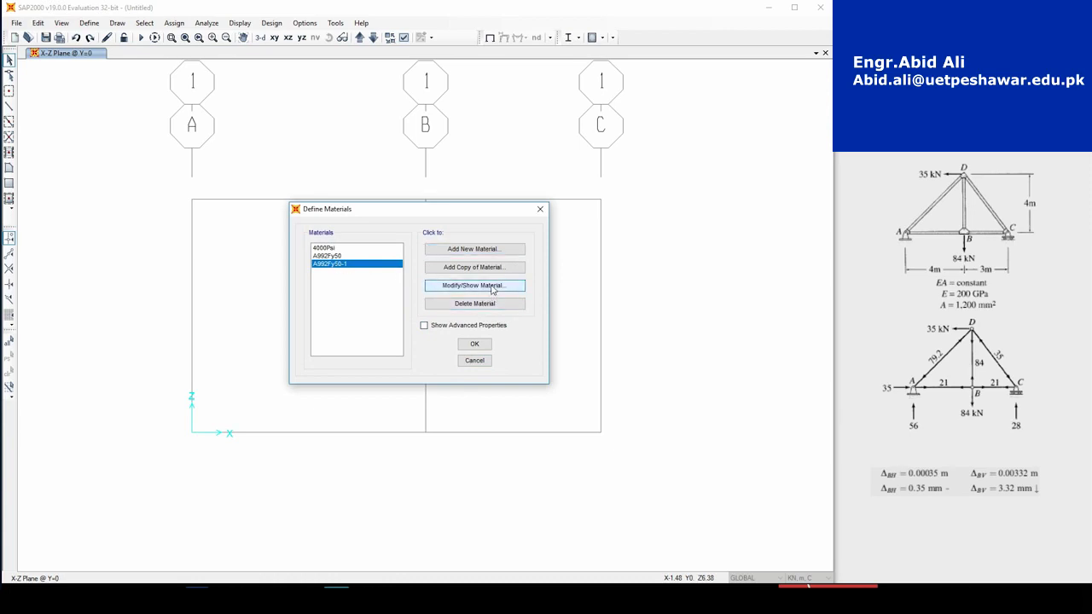
type("tur")
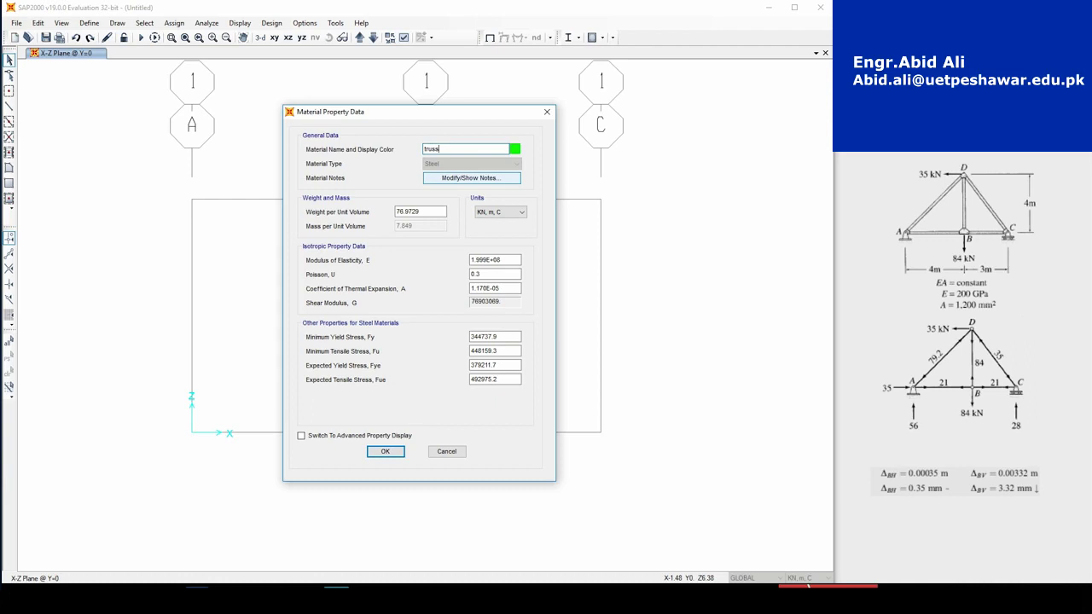
key("Tab")
type("0")
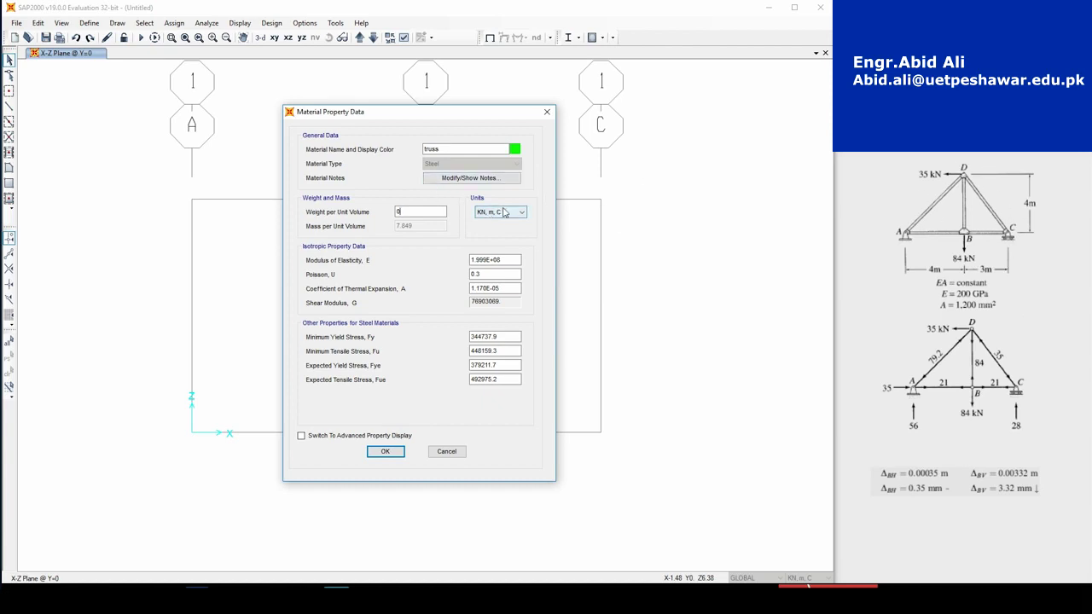
Step: Set the truss material's modulus of elasticity to 2E08 kN/m²
double_click(495, 259)
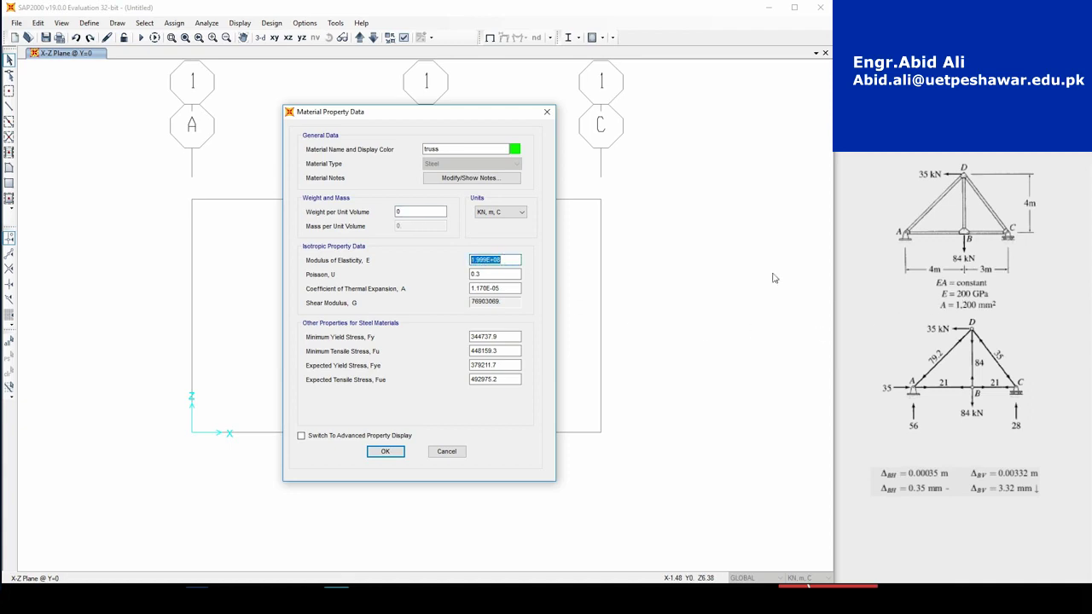
type("2")
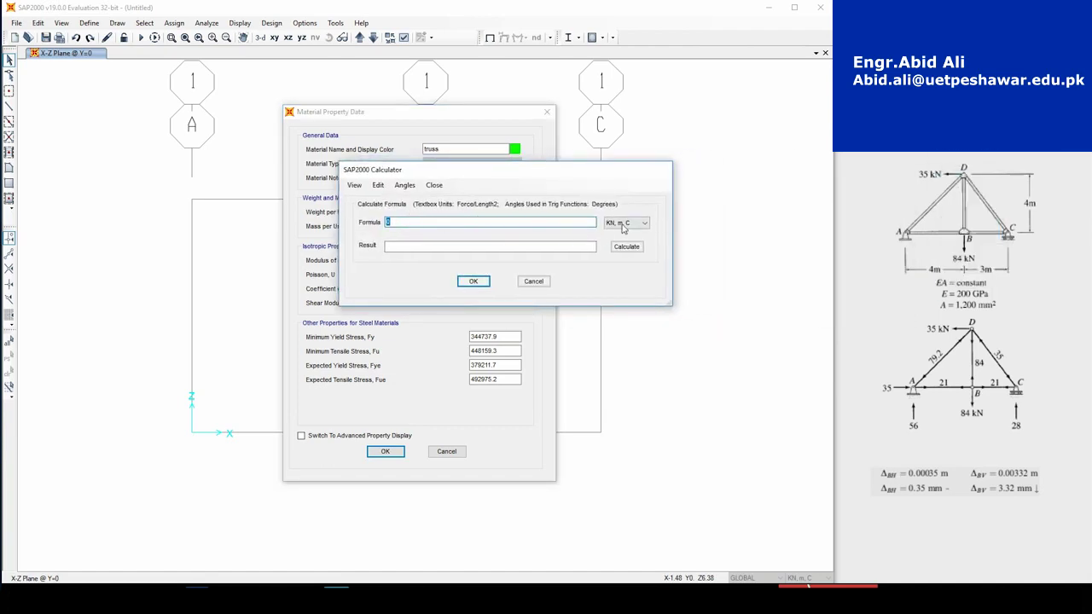
left_click(622, 223)
left_click(622, 329)
left_click(544, 284)
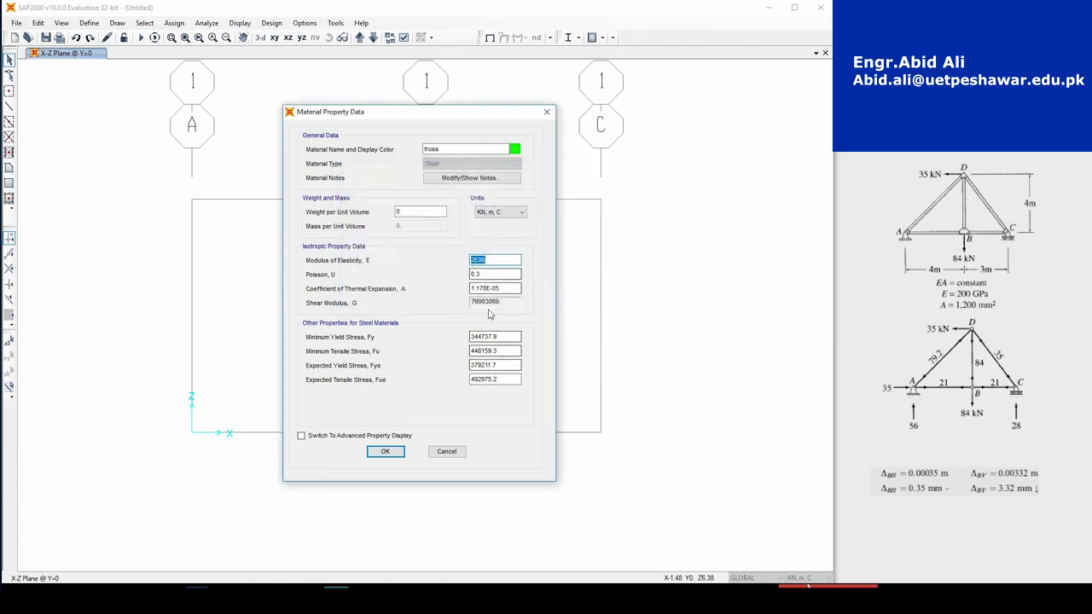
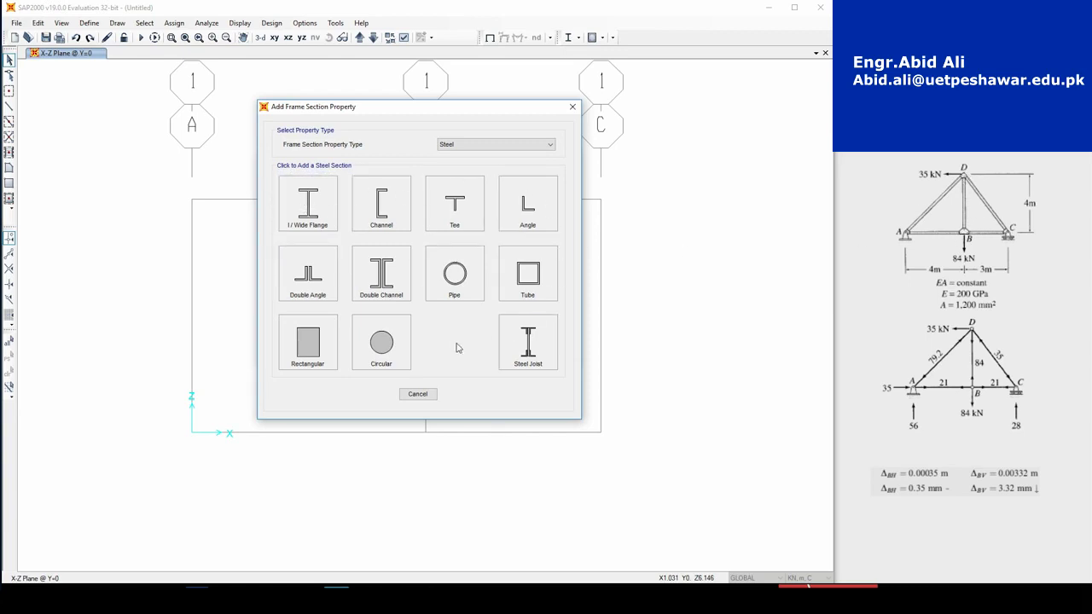
Step: Add a General frame section using the Other section property type
left_click(471, 146)
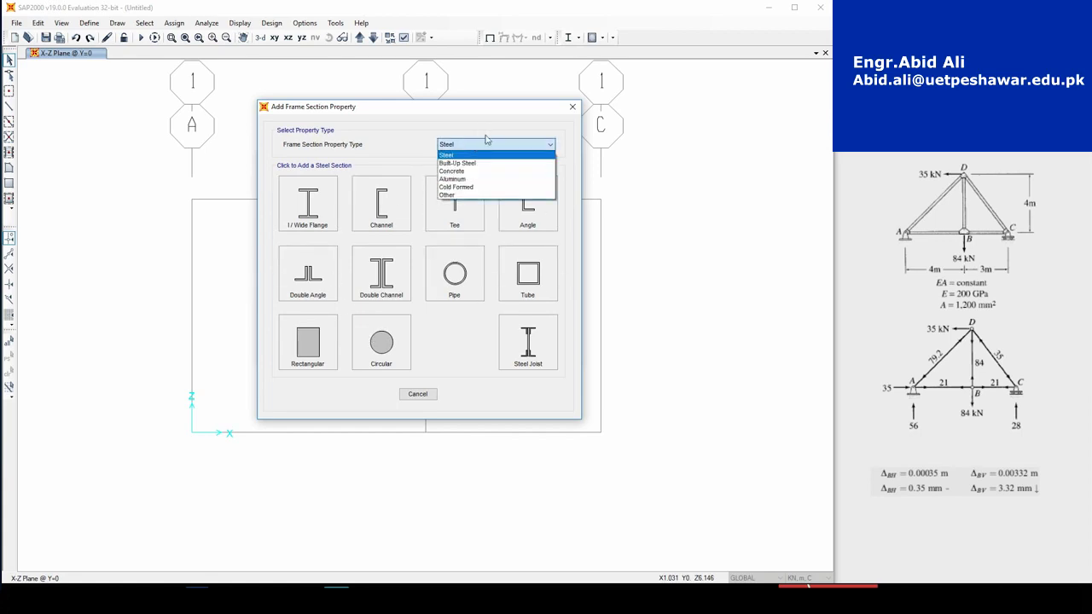
left_click(448, 195)
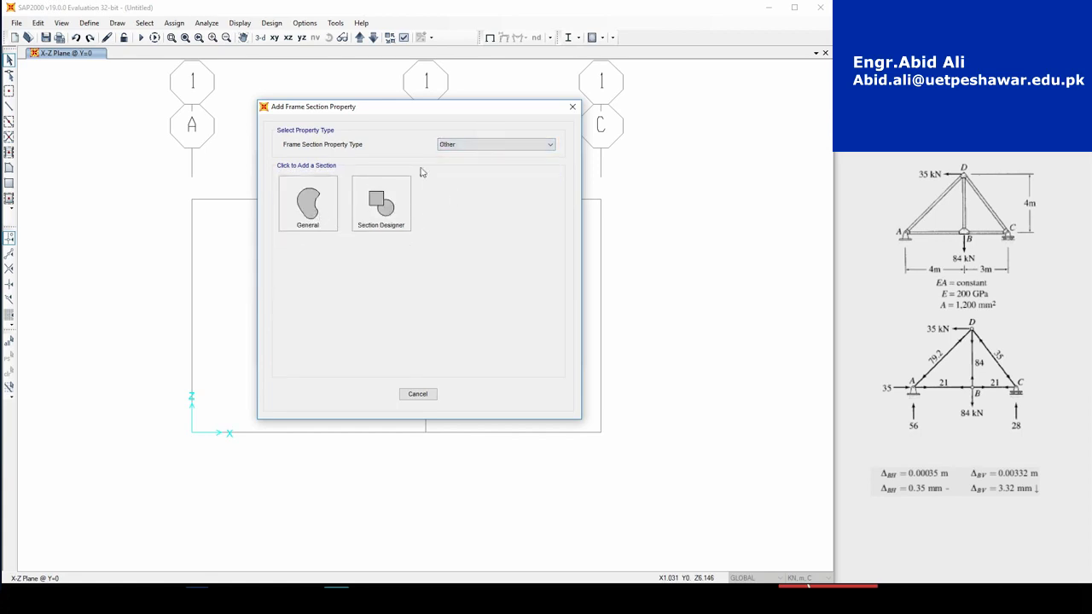
left_click(309, 204)
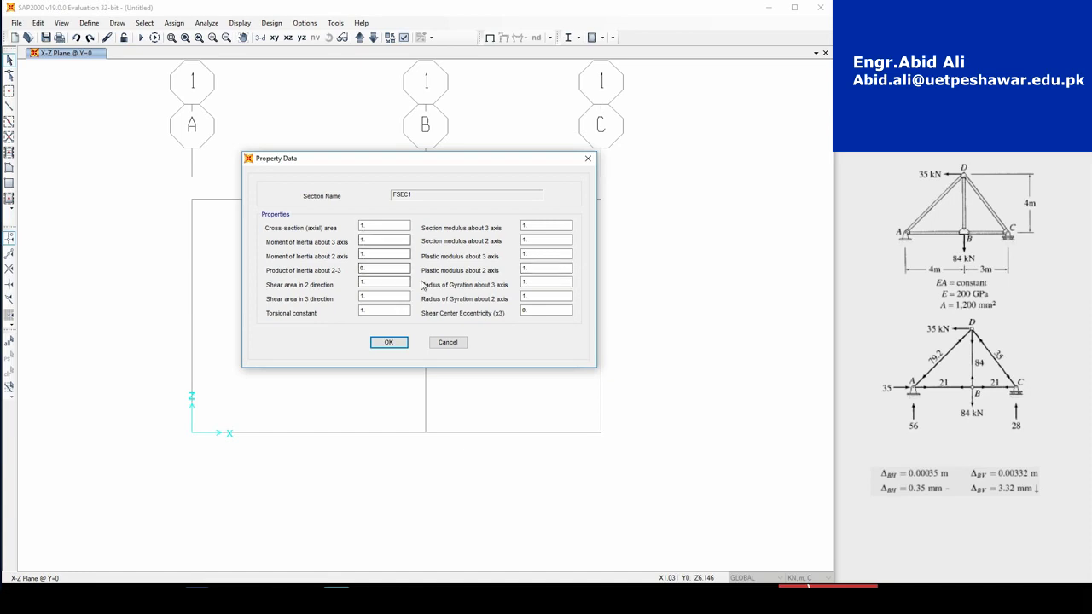
Step: Set the general section's cross-sectional (axial) area to 1200 mm², converting it with the built-in calculator in KN, mm, C units
key("Tab")
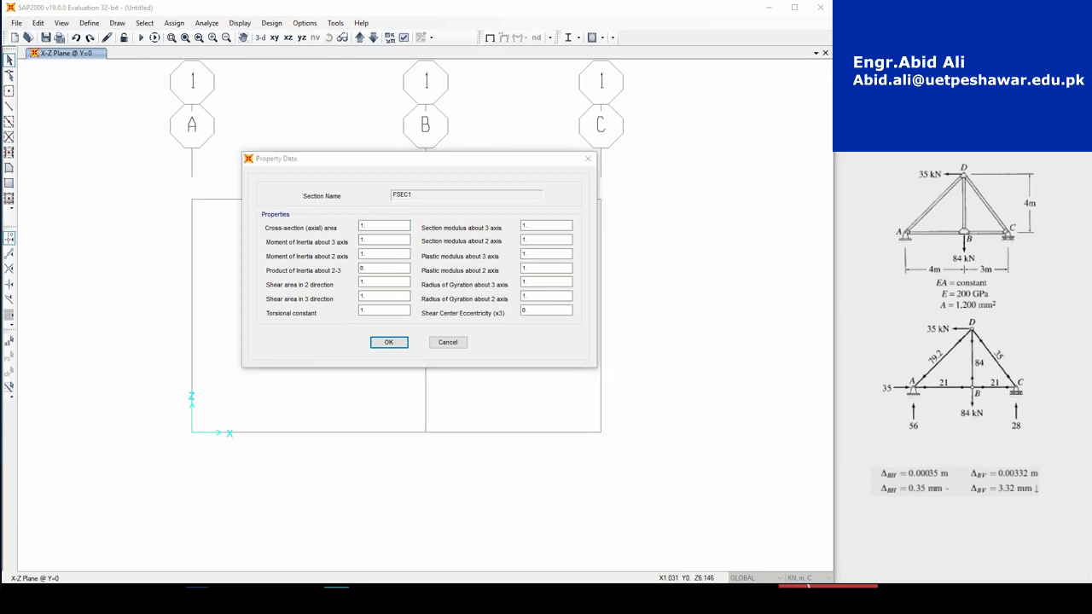
left_click_drag(629, 178, 867, 204)
left_click(951, 250)
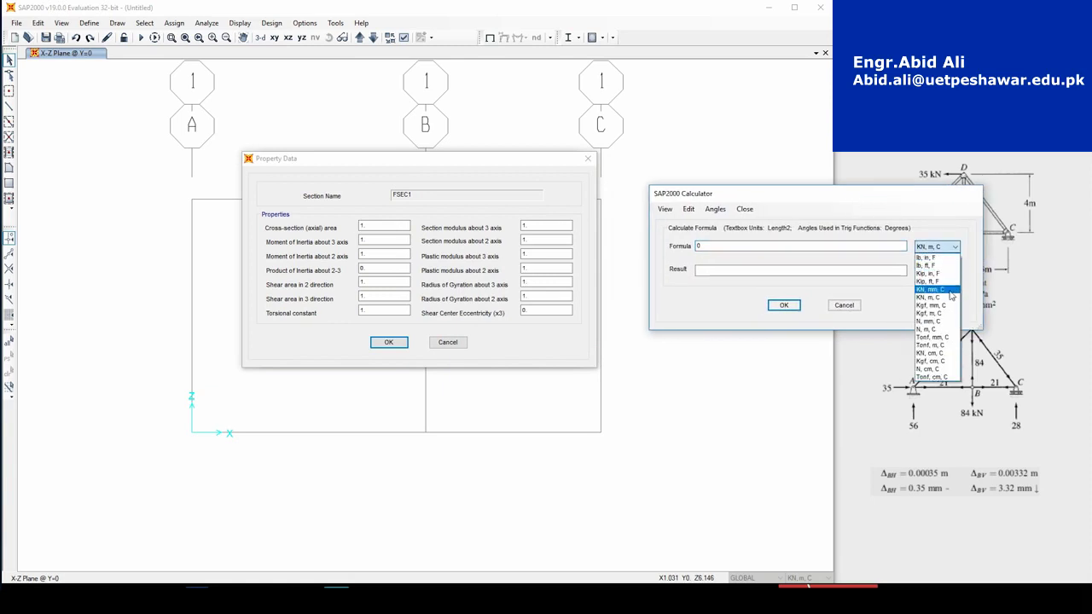
left_click(938, 290)
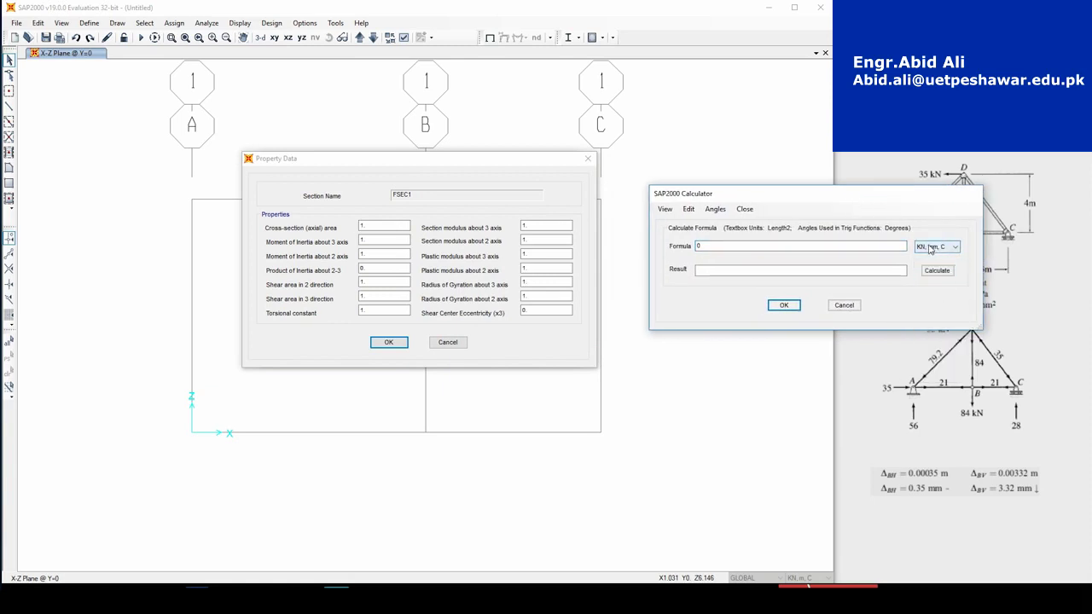
left_click(937, 248)
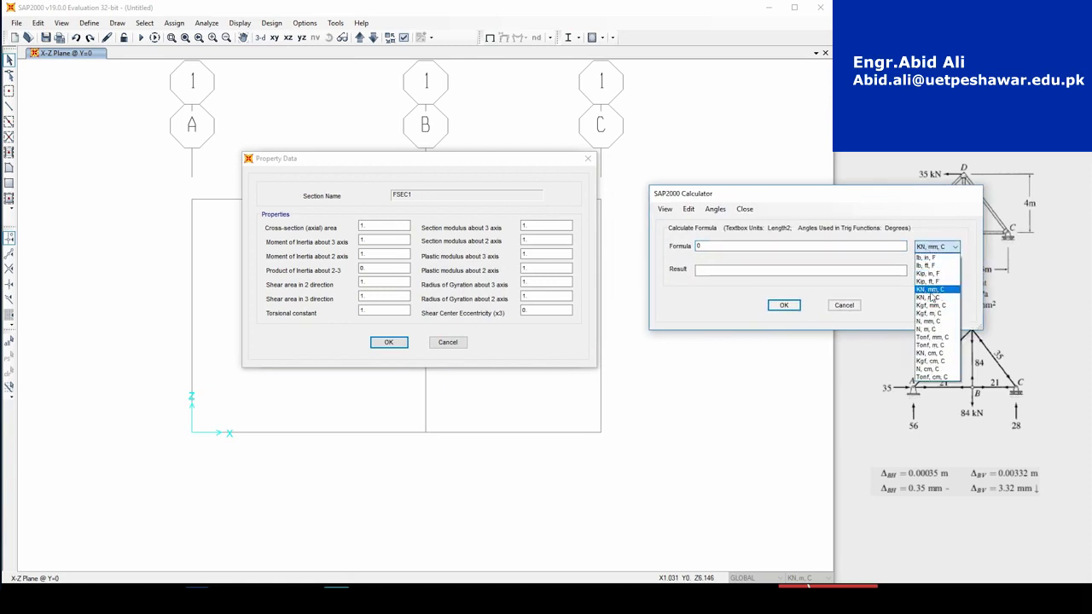
left_click(932, 289)
left_click(729, 245)
left_click_drag(729, 246, 676, 272)
type("1200")
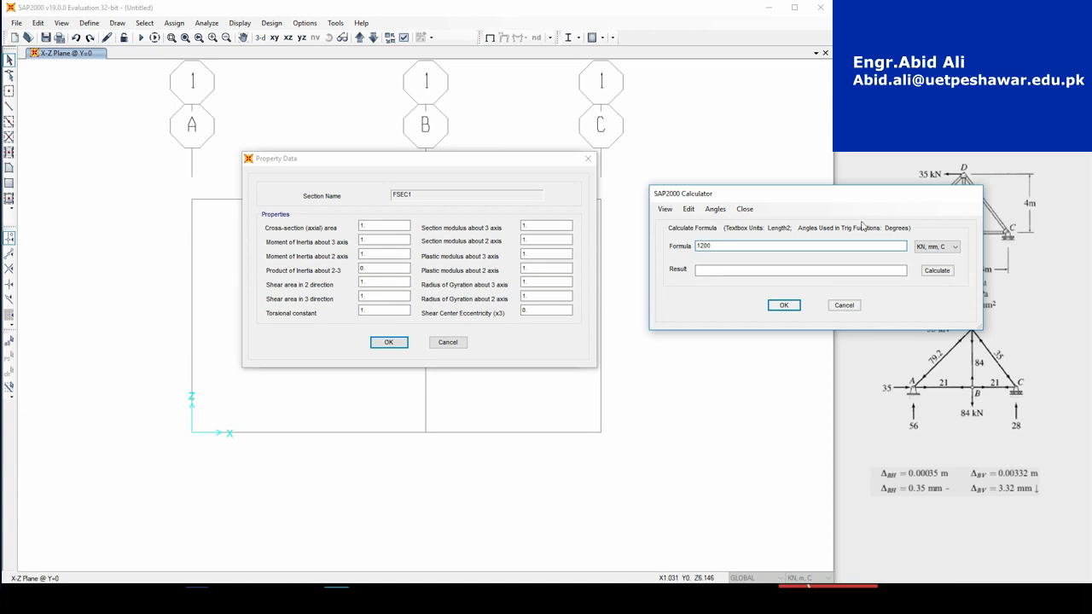
left_click_drag(863, 194, 865, 121)
left_click(938, 197)
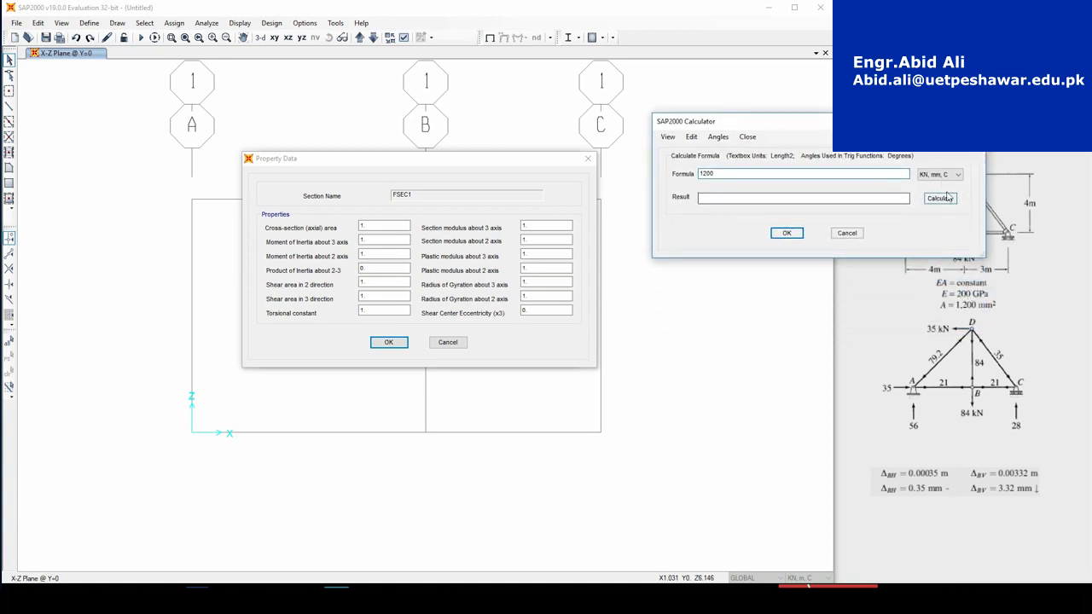
left_click(786, 233)
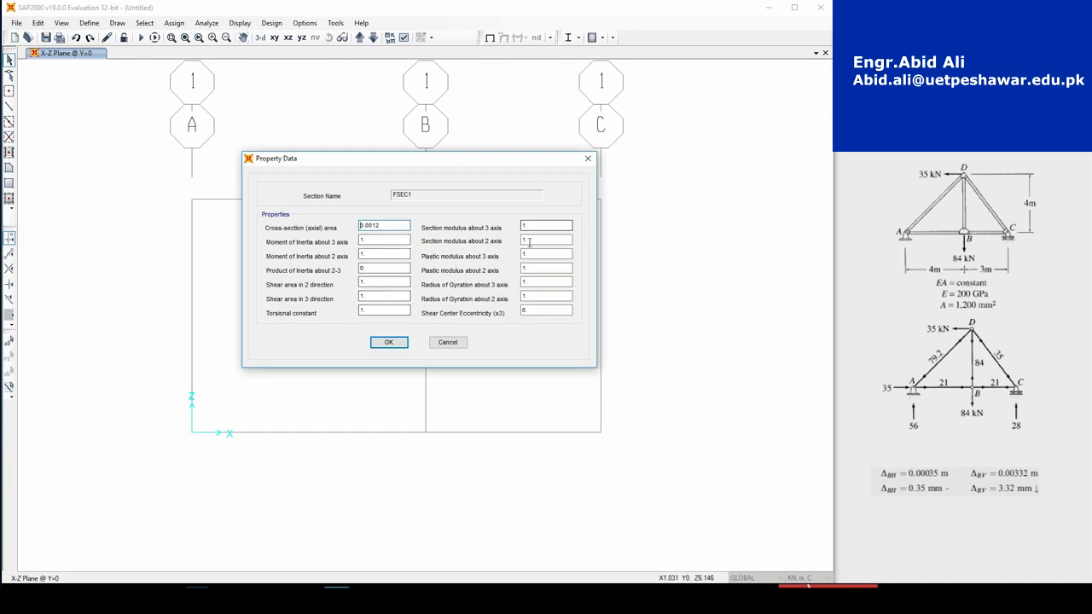
Step: Name the general section truss, assign it the truss material, and save the frame property
left_click(388, 342)
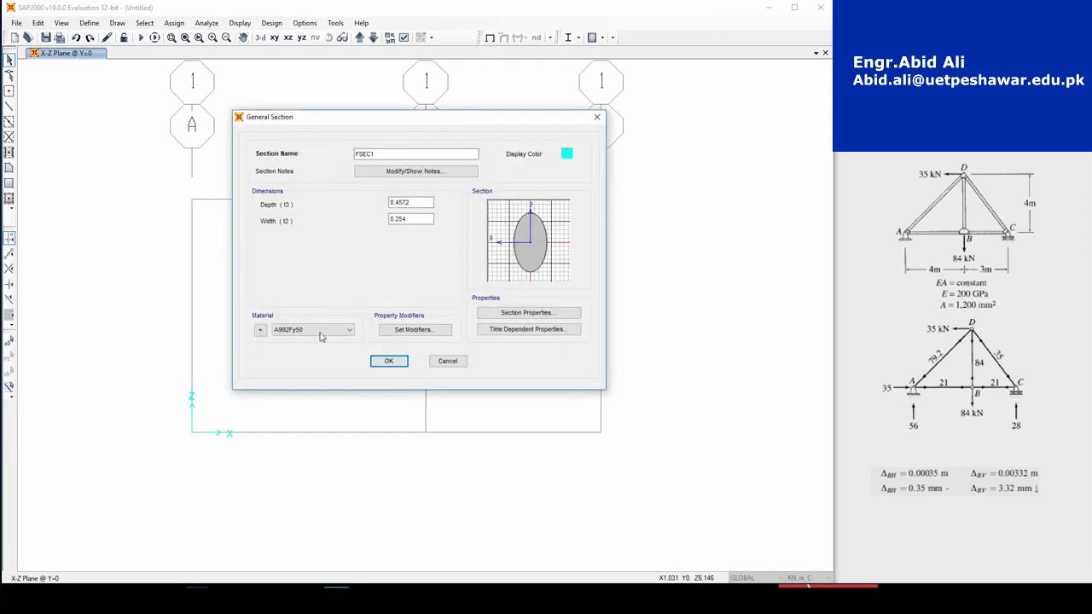
double_click(365, 155)
type("truss")
left_click(349, 329)
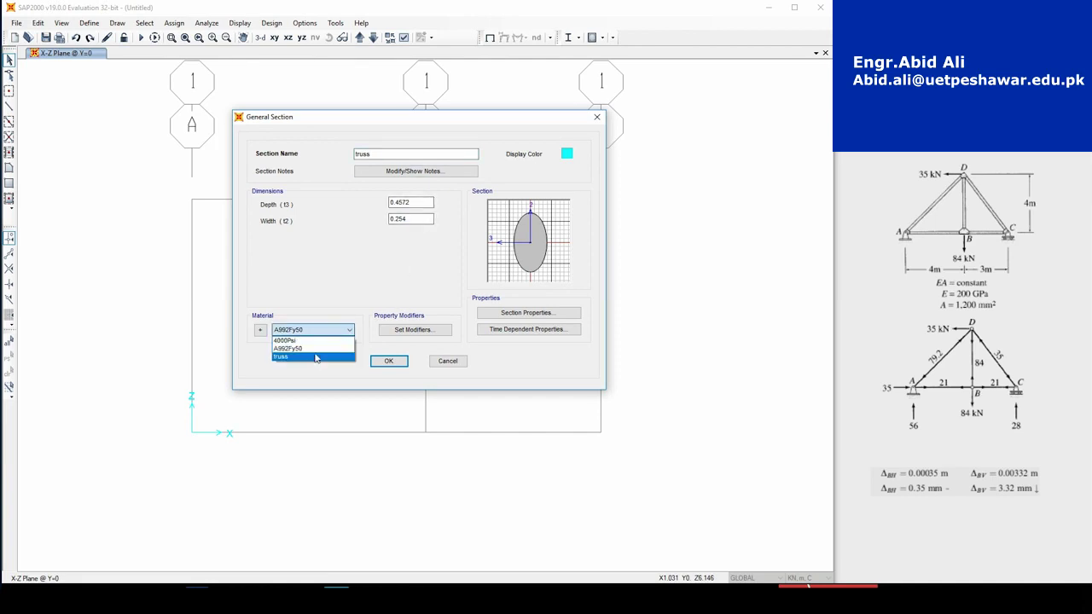
left_click(312, 356)
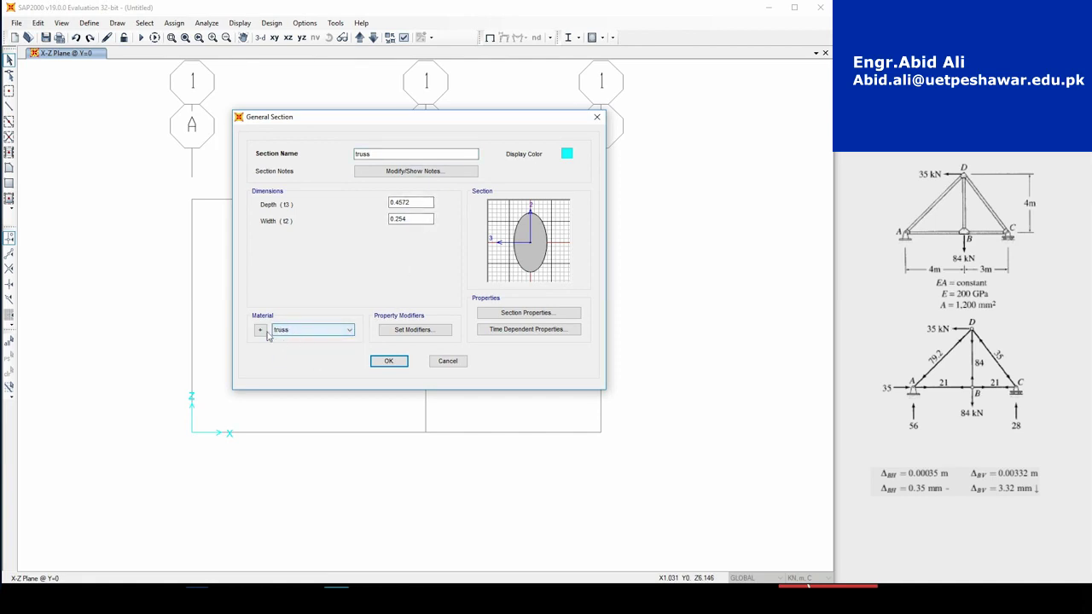
left_click(395, 365)
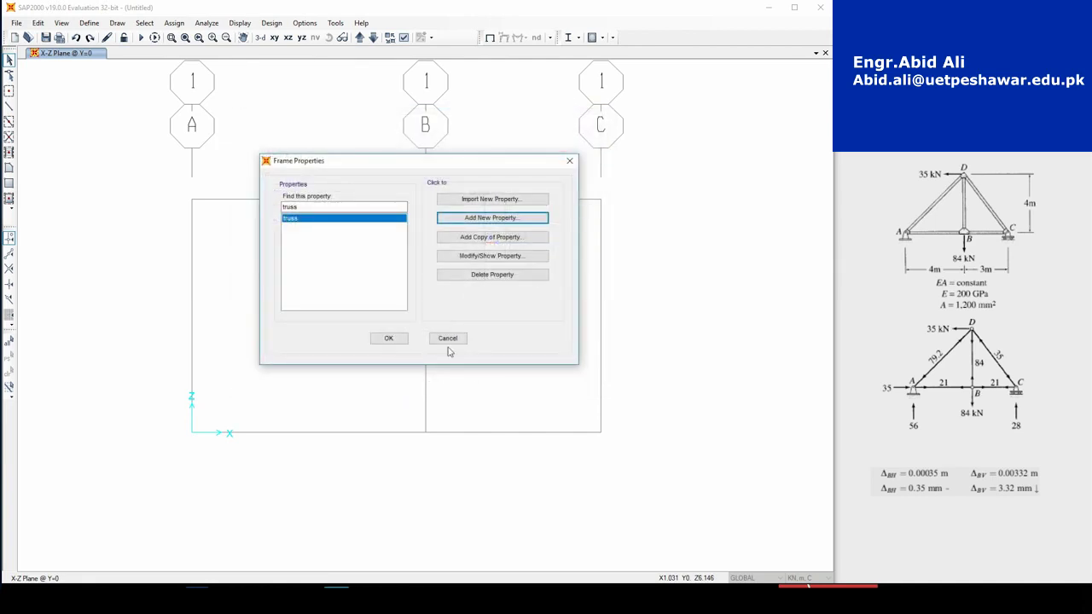
left_click(391, 338)
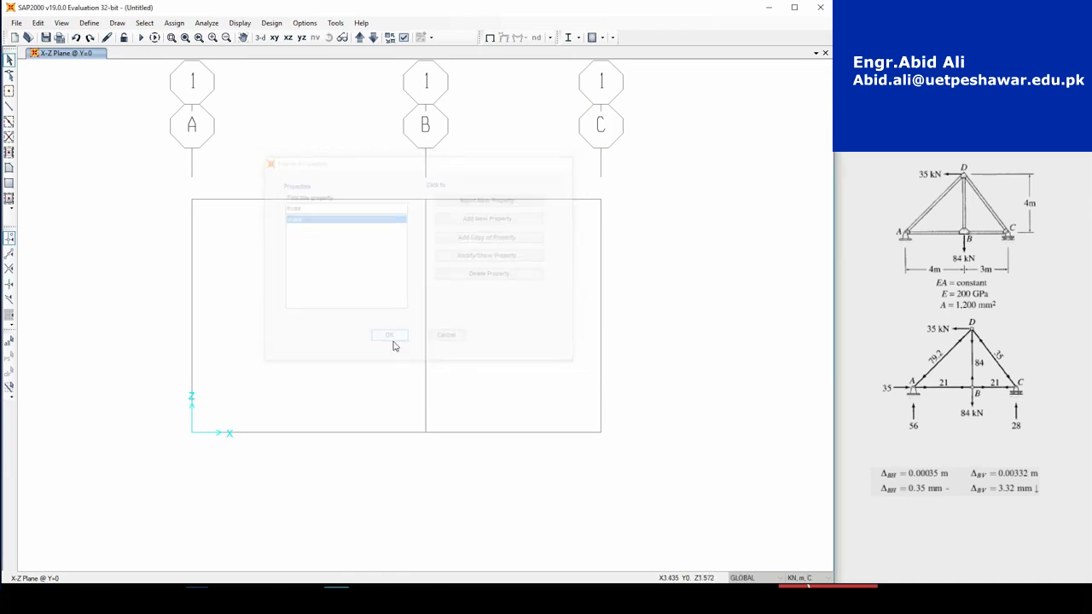
Step: Set the DEAD load pattern's self weight multiplier to 0
left_click(90, 23)
left_click(114, 207)
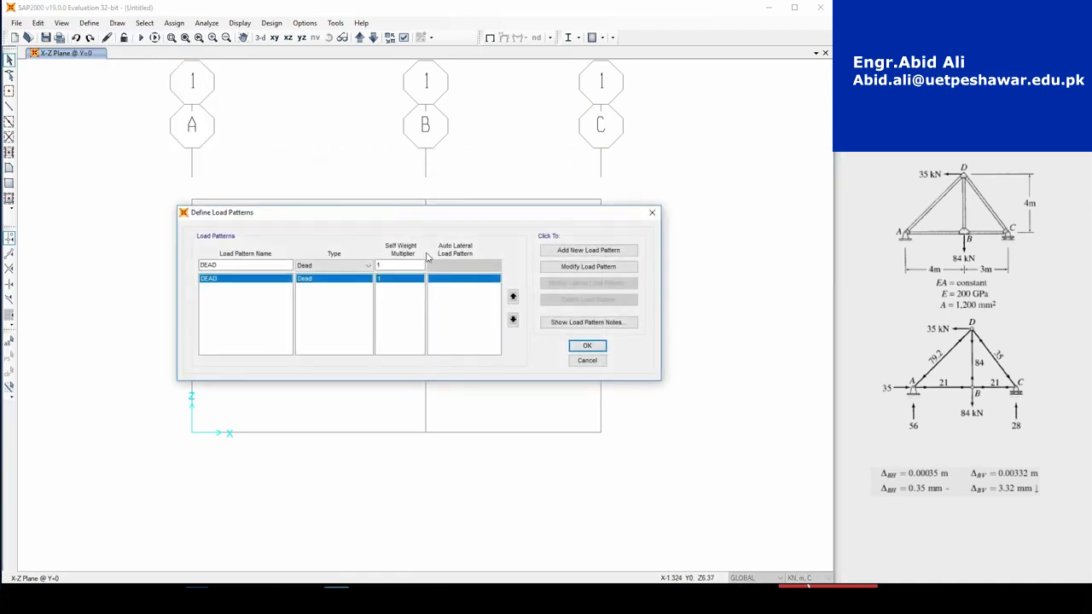
double_click(403, 267)
left_click(588, 266)
left_click(580, 267)
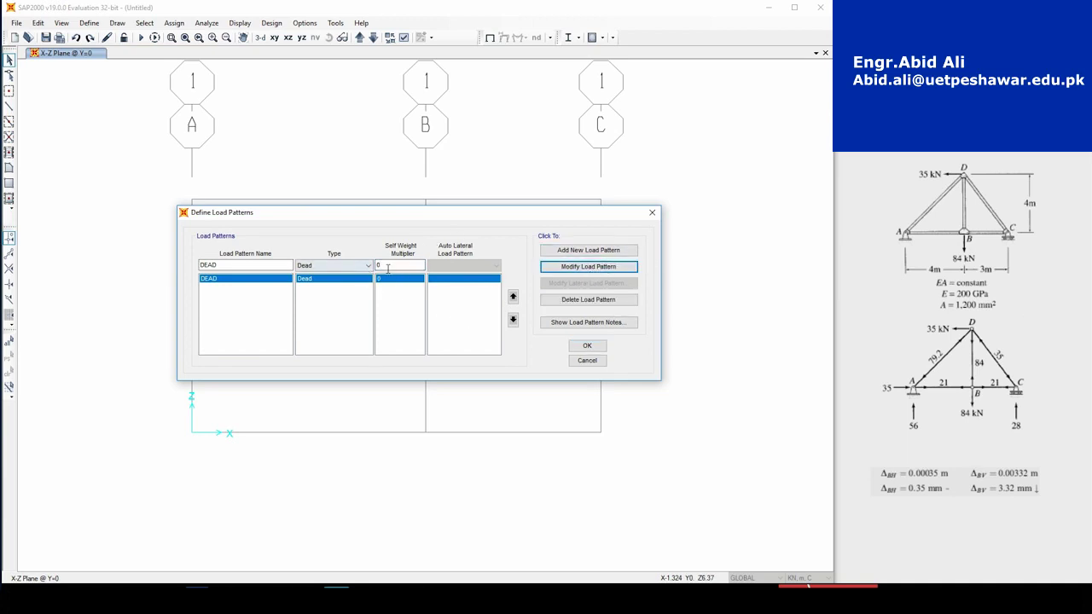
left_click(588, 346)
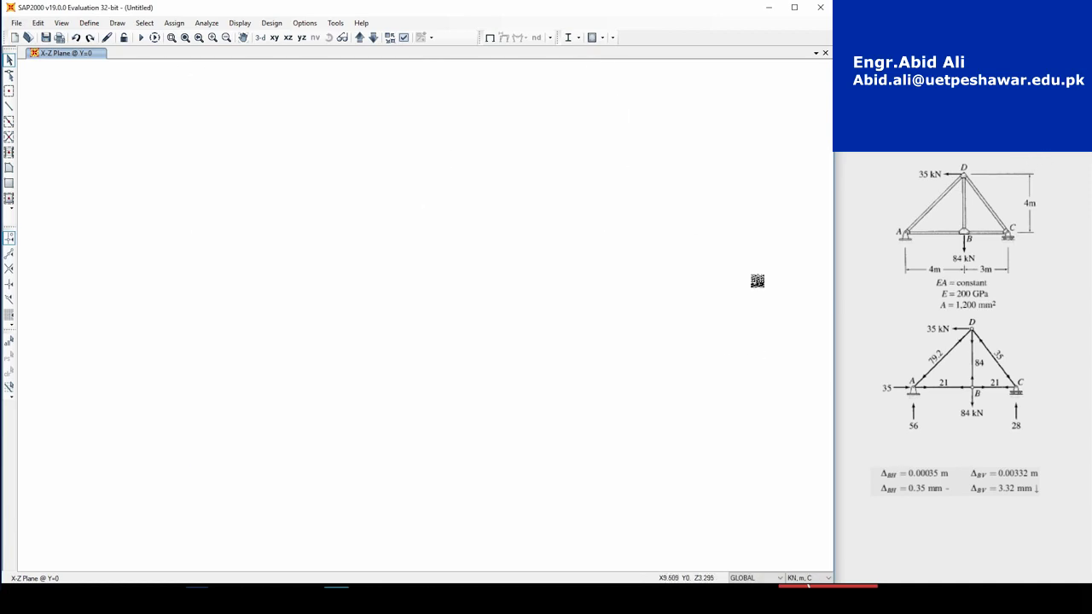
Step: Draw truss members AD, DC, CB, BD and AB between the grid points as straight frames with the truss section
left_click(8, 106)
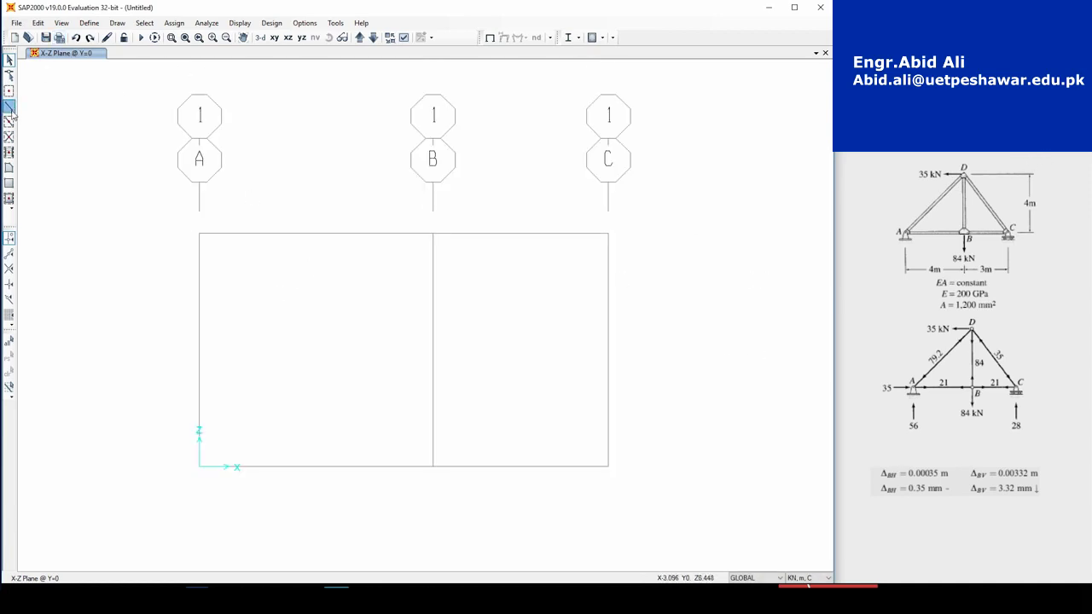
left_click_drag(461, 258, 761, 99)
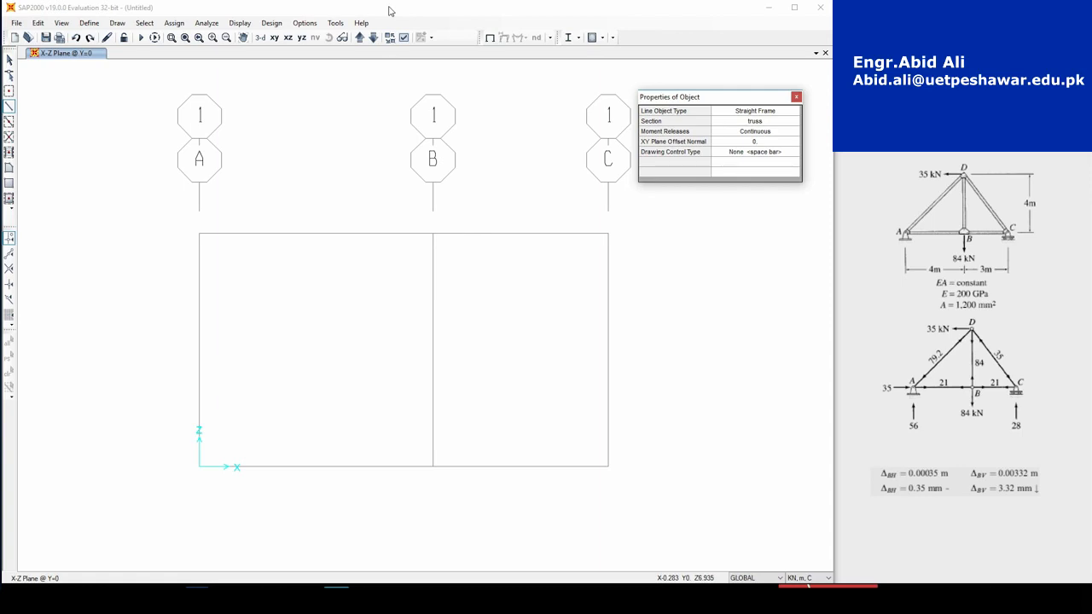
left_click_drag(736, 100, 748, 96)
left_click(772, 119)
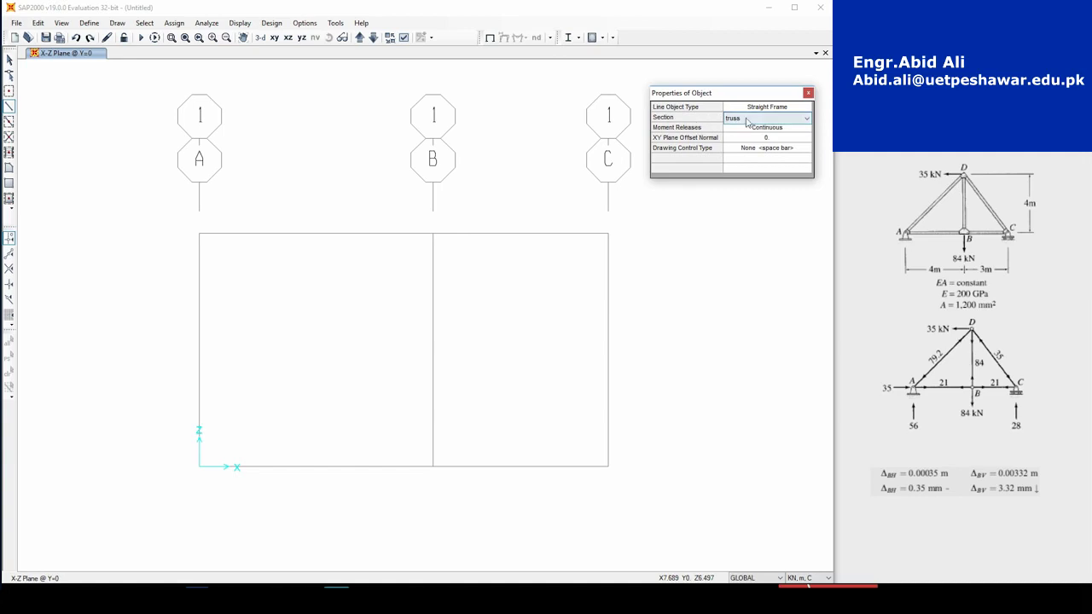
left_click(808, 119)
left_click(765, 130)
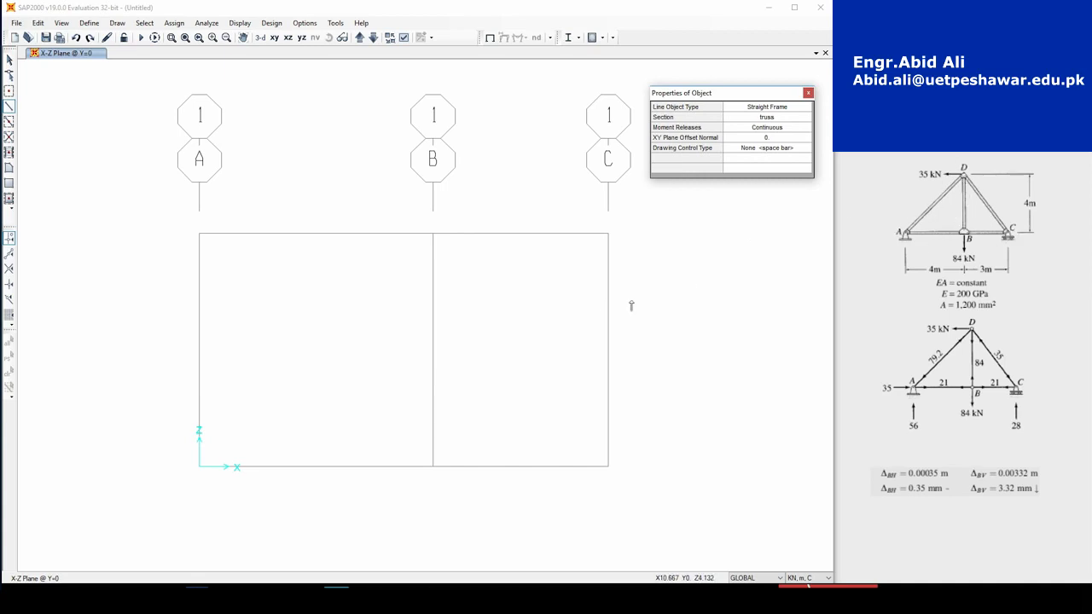
left_click(199, 466)
left_click(433, 233)
left_click(608, 467)
left_click(433, 467)
left_click(432, 233)
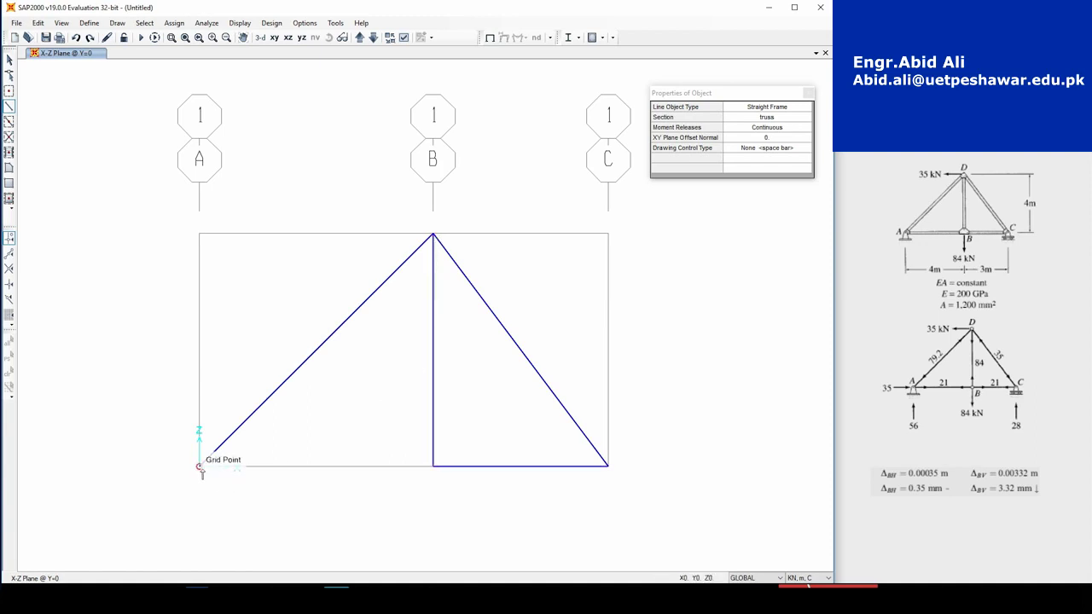
left_click(199, 466)
left_click(432, 466)
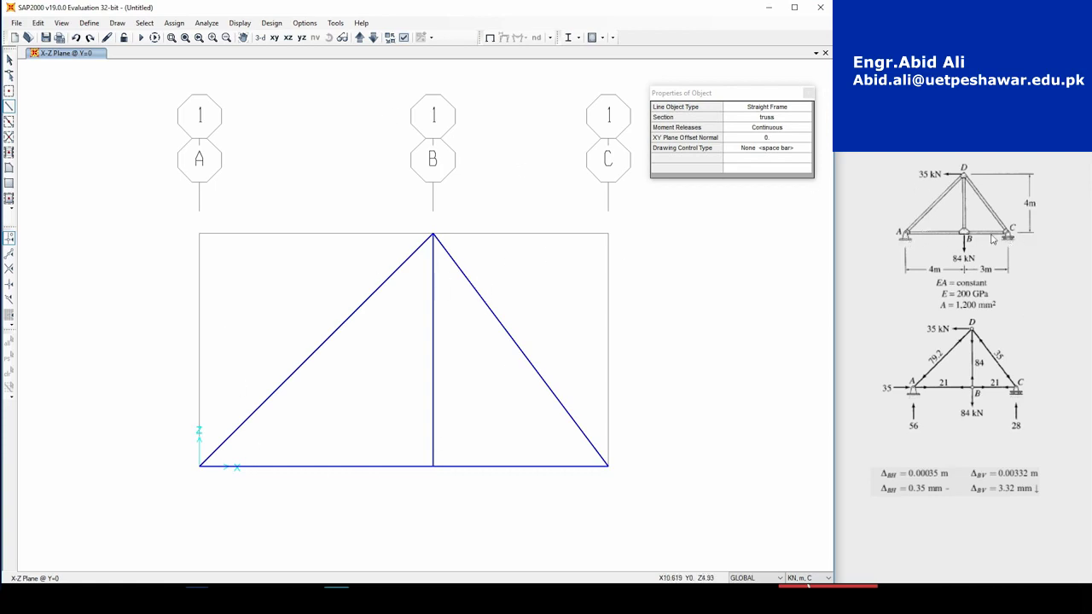
left_click(9, 60)
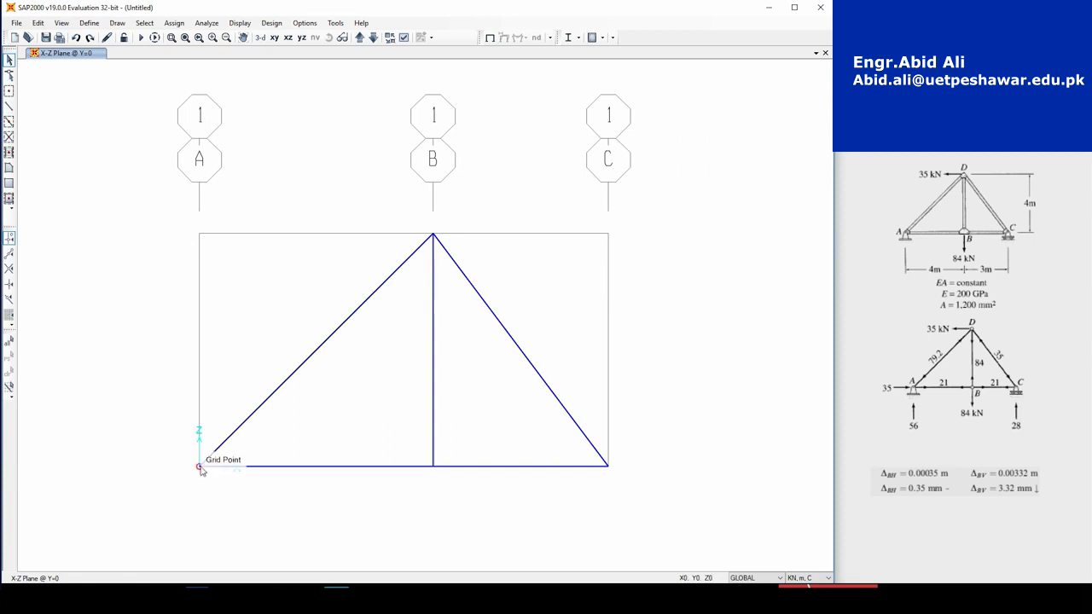
Step: Assign a pinned support to joint A, restraining translations 1, 2 and 3
left_click(201, 471)
left_click(174, 23)
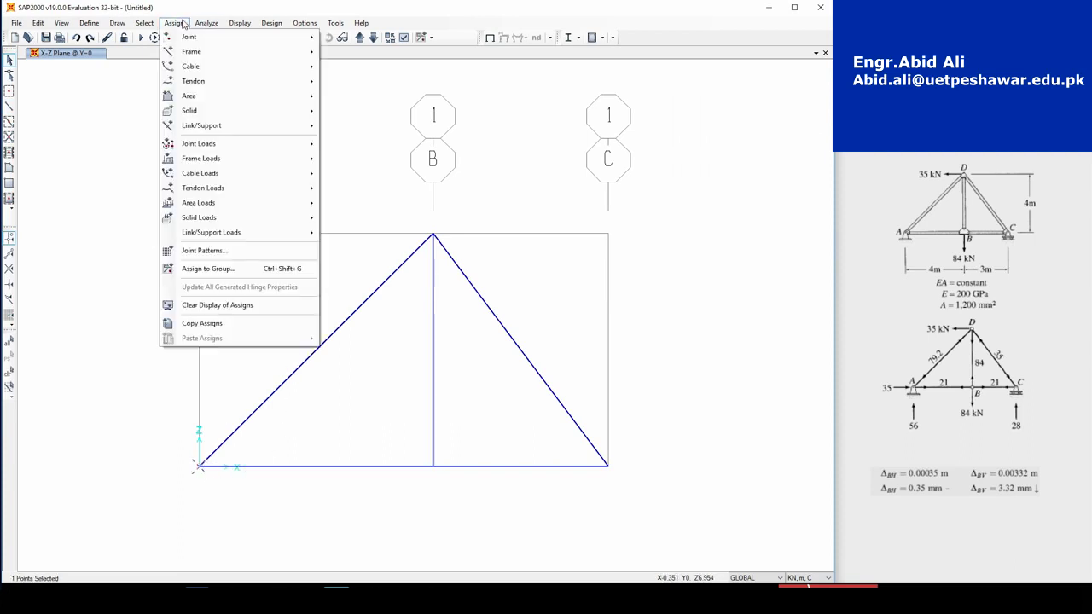
left_click(396, 48)
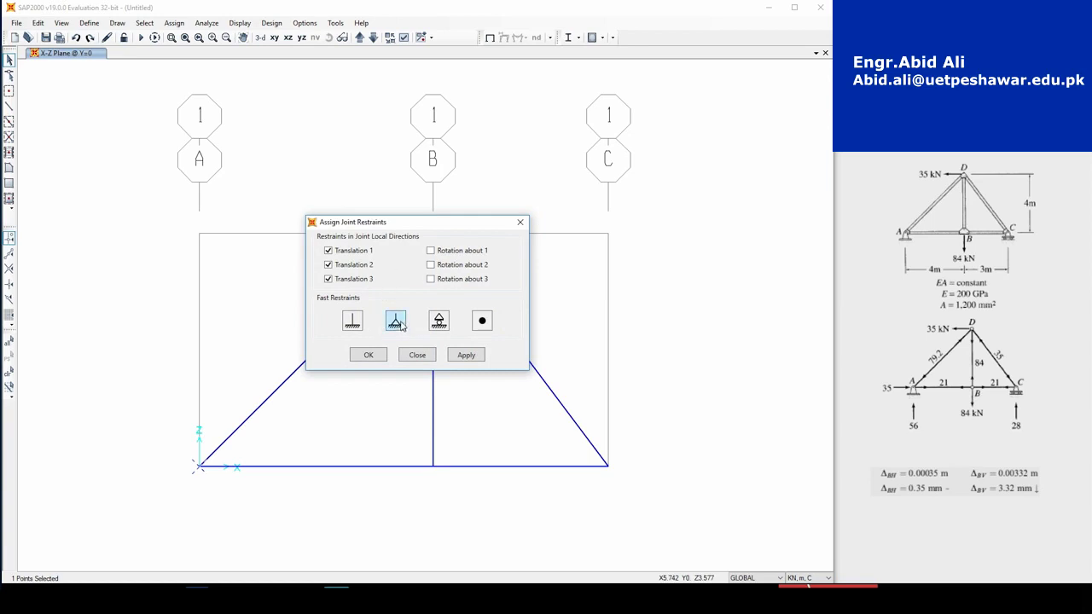
left_click(368, 354)
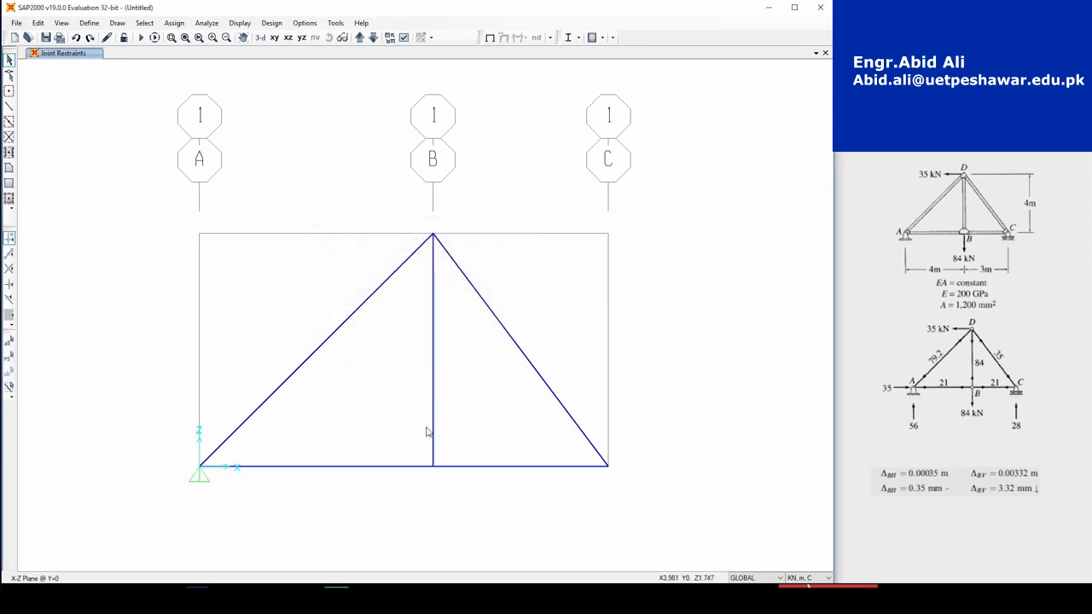
Step: Assign a roller support to joint C using the fast joint restraints
left_click(607, 466)
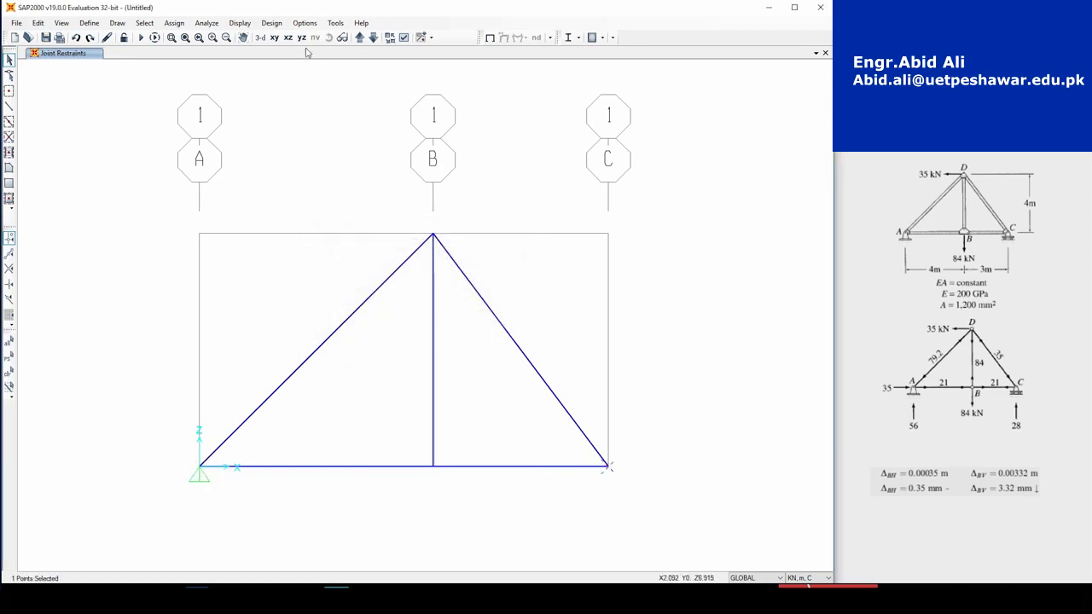
left_click(174, 23)
mouse_move(255, 37)
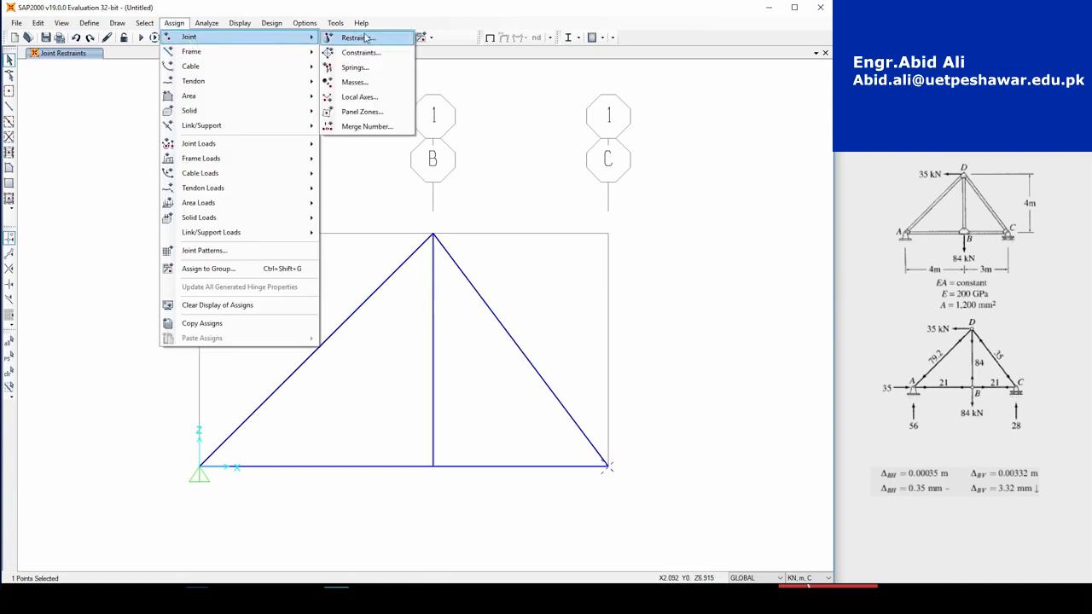
left_click(366, 38)
left_click(439, 320)
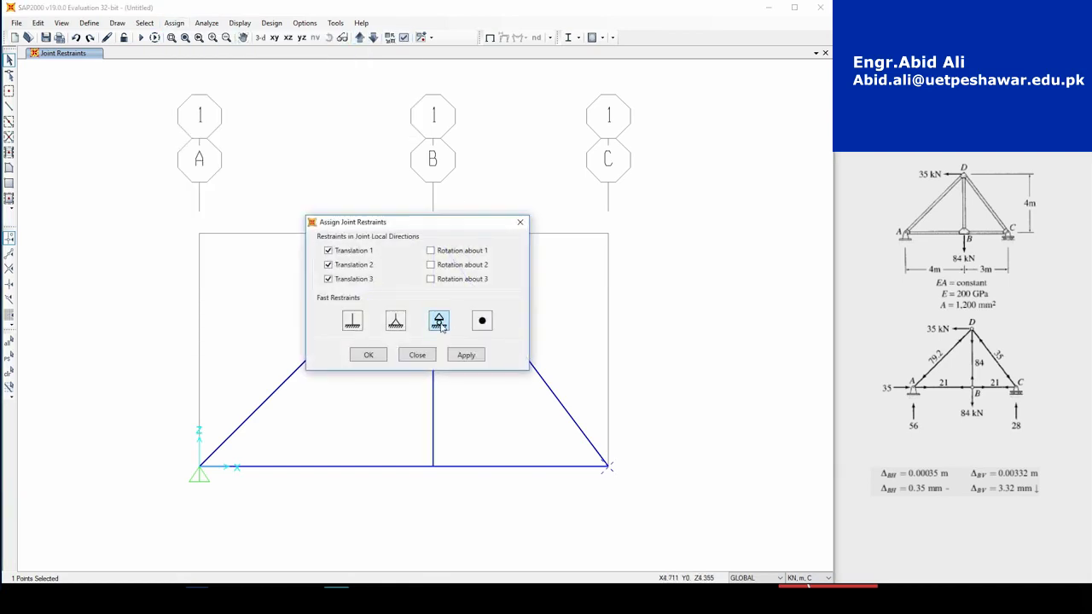
left_click(379, 356)
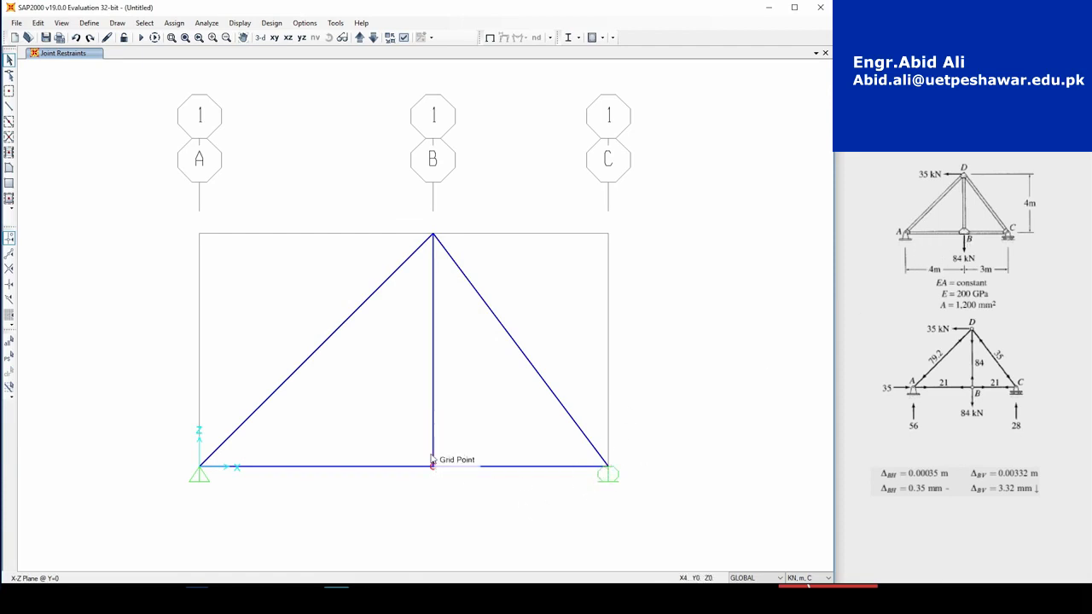
Step: Assign a DEAD joint force of -35 kN in the global X direction to the apex joint D
left_click(433, 233)
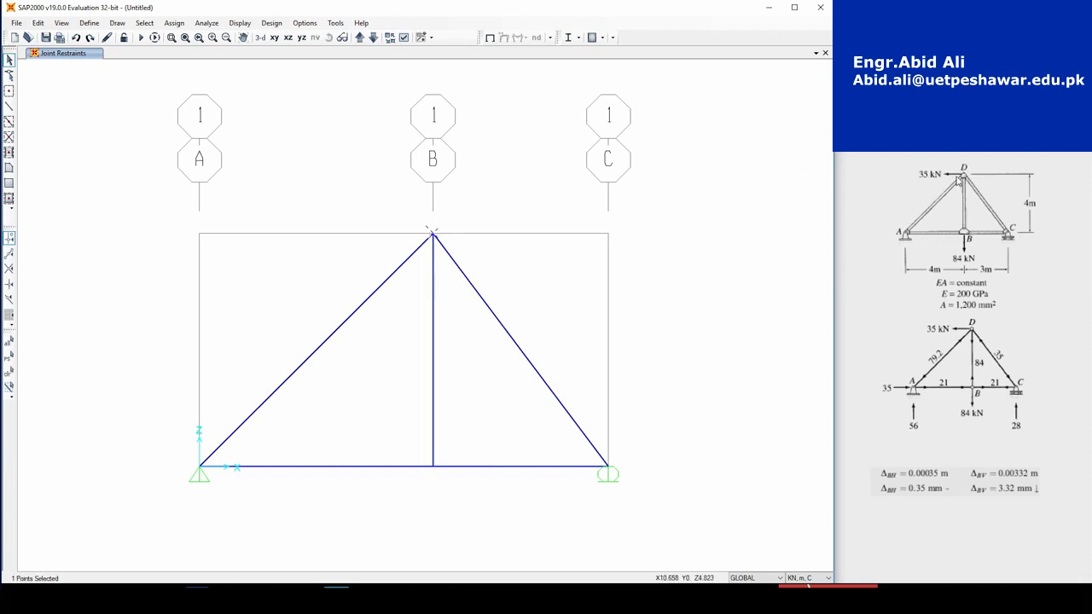
left_click(209, 24)
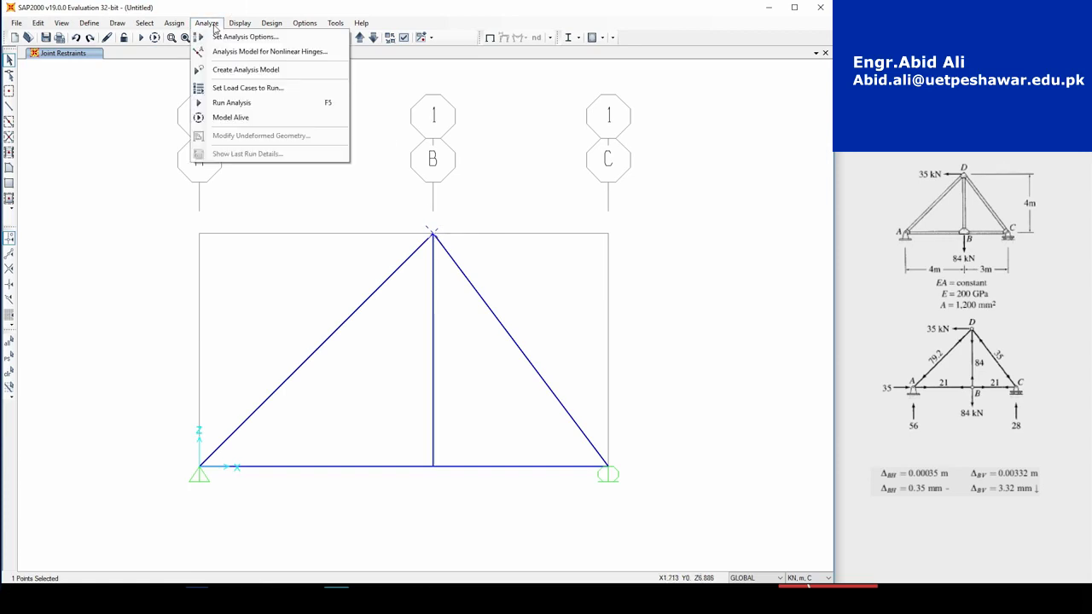
mouse_move(180, 27)
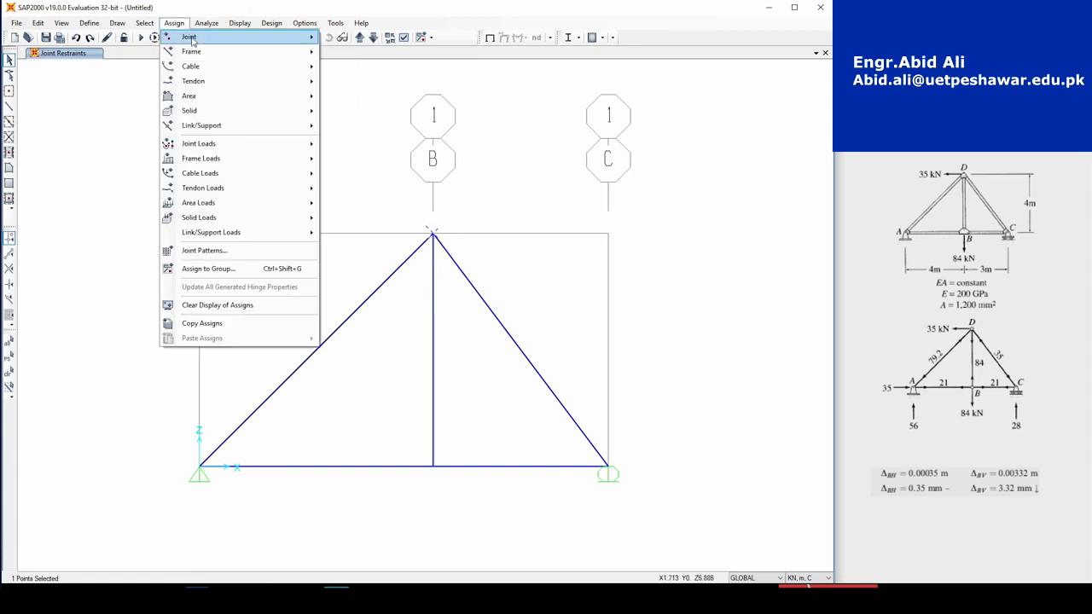
mouse_move(256, 144)
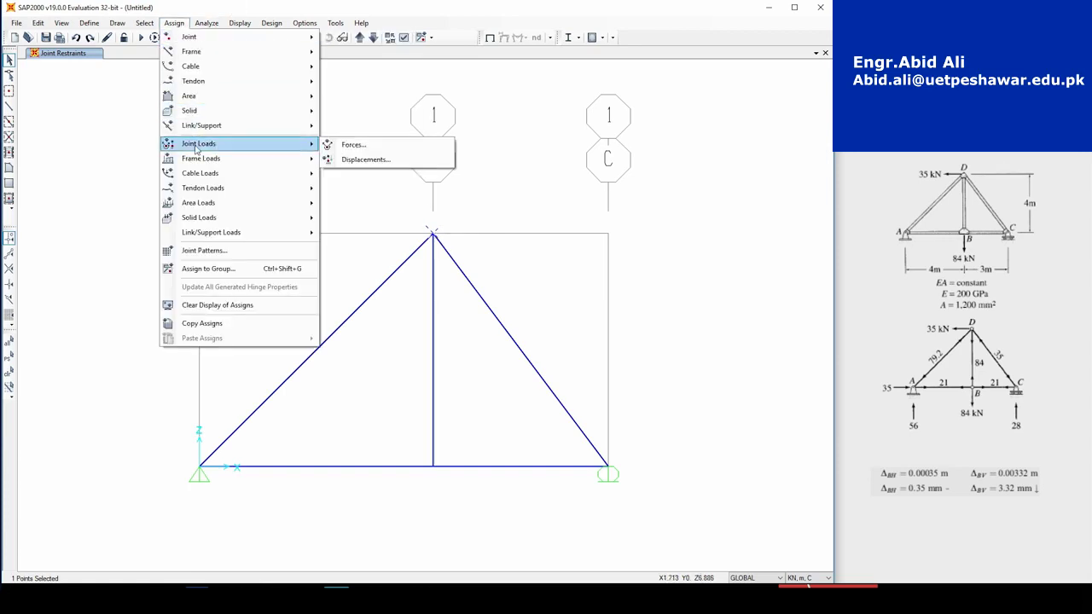
left_click(363, 152)
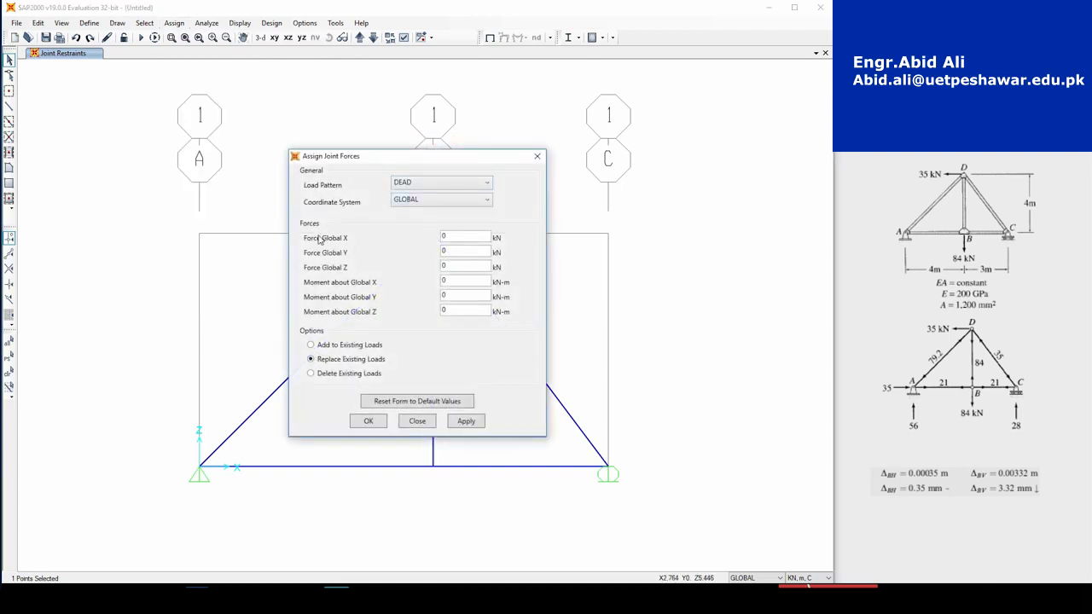
double_click(454, 236)
left_click(367, 420)
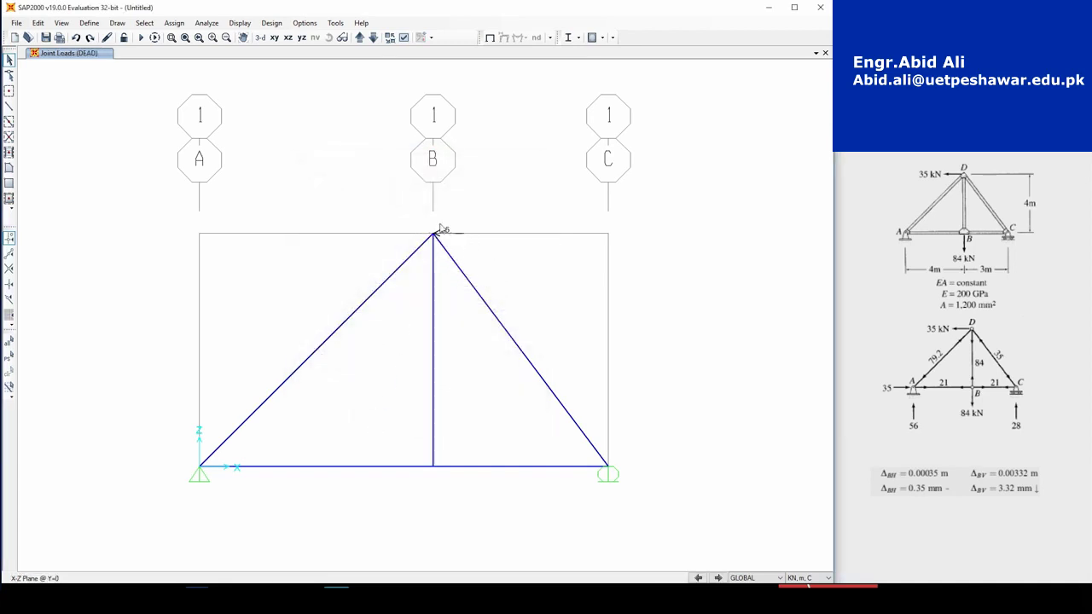
Step: Assign an 84 kN downward global Z force to joint B under DEAD, with the global X force set to 0
left_click(432, 467)
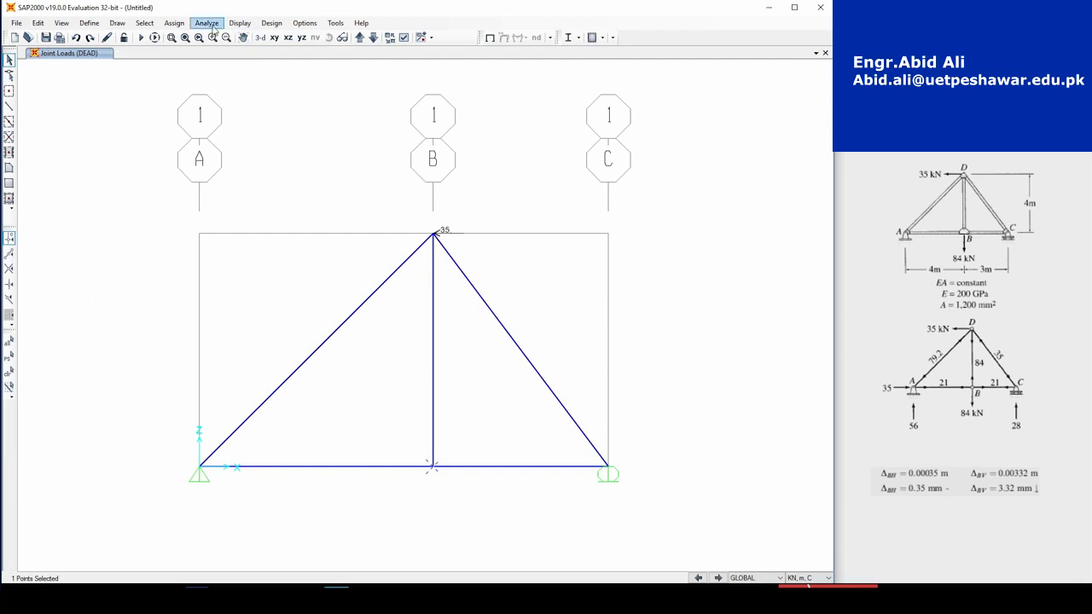
left_click(174, 23)
left_click(354, 145)
double_click(456, 238)
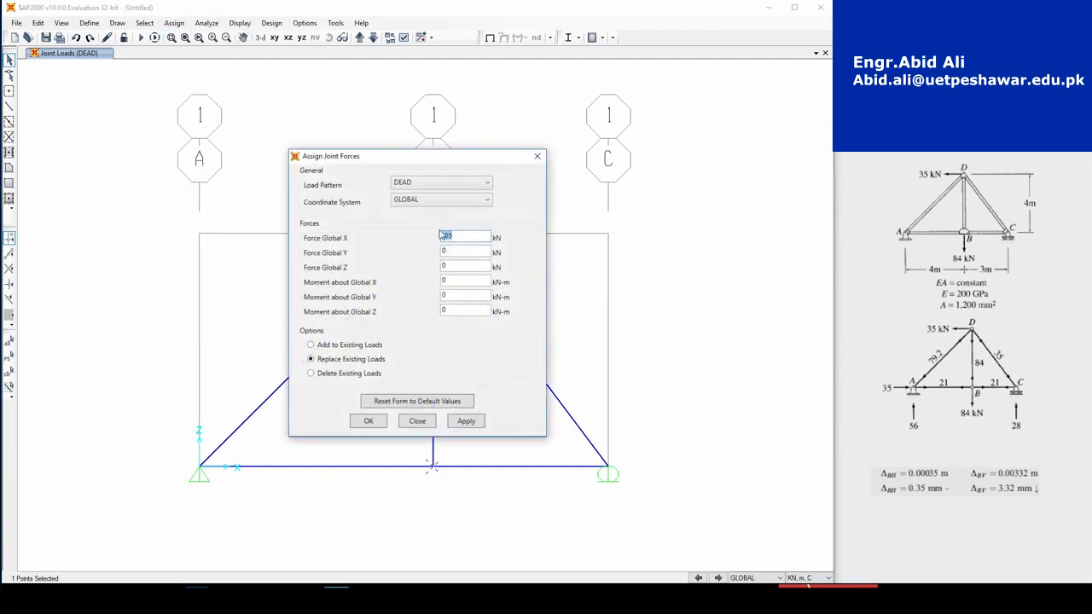
type("0")
double_click(456, 265)
left_click(372, 422)
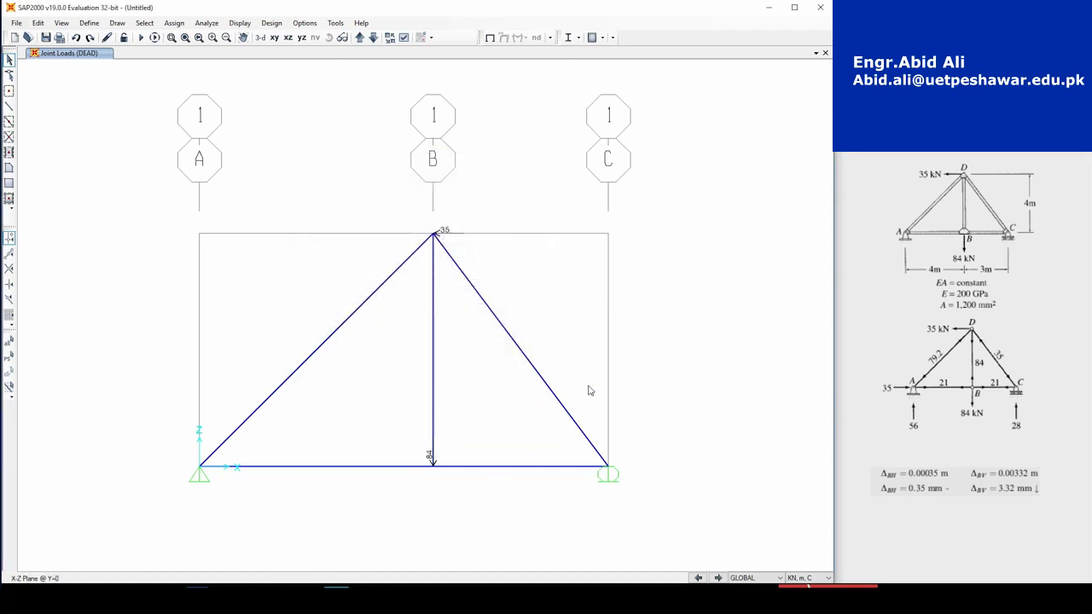
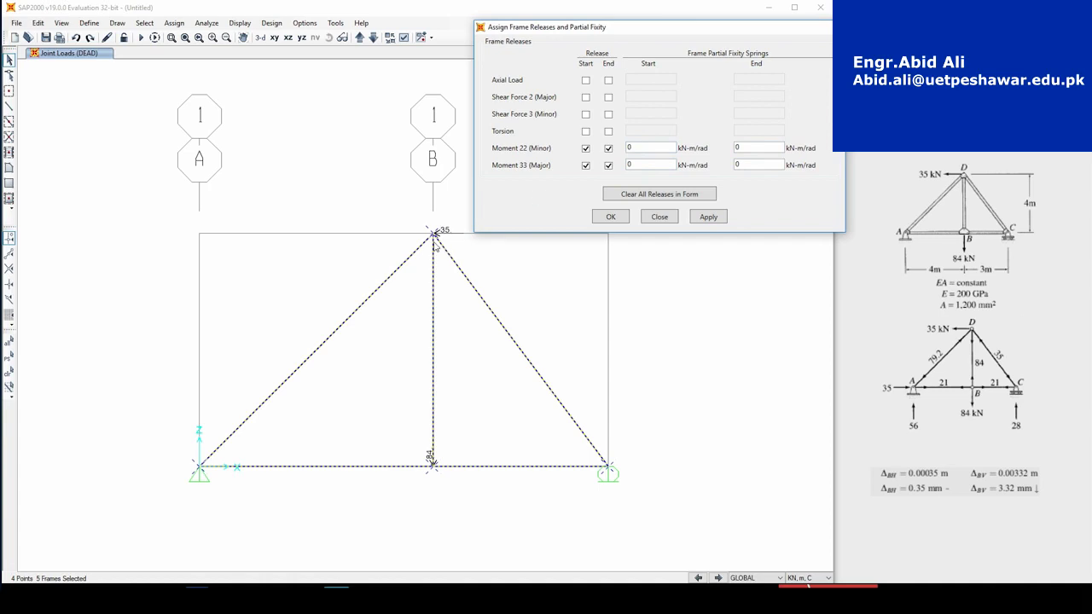
Step: Release Moment 22 (Minor) and Moment 33 (Major) at the start and end of all five truss members
left_click(610, 217)
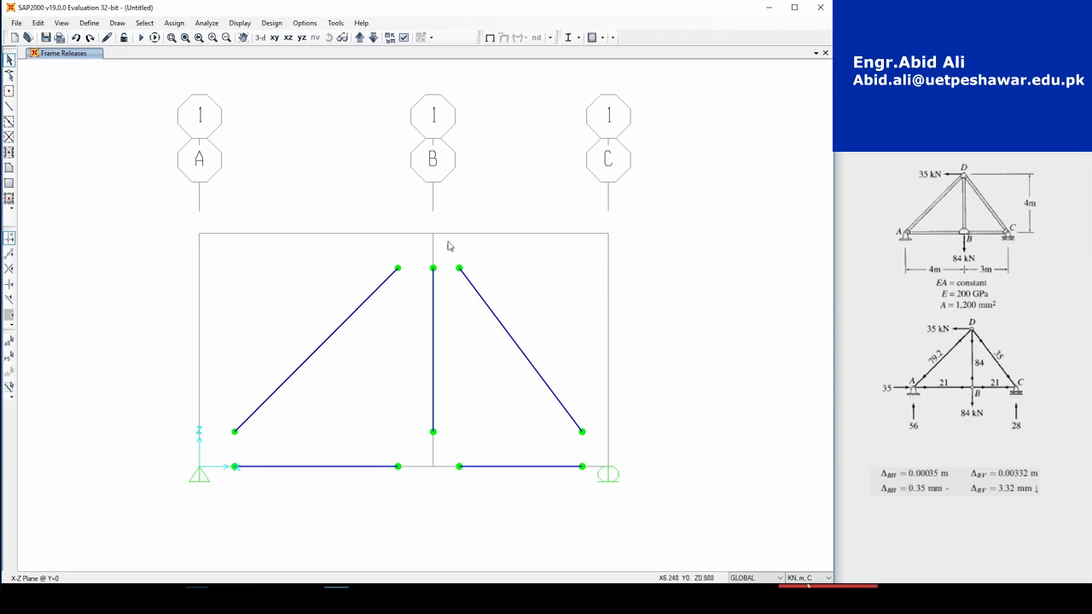
Step: Run the analysis for the DEAD load case with MODAL set to Do Not Run, saving the model as Truss 1
left_click(207, 23)
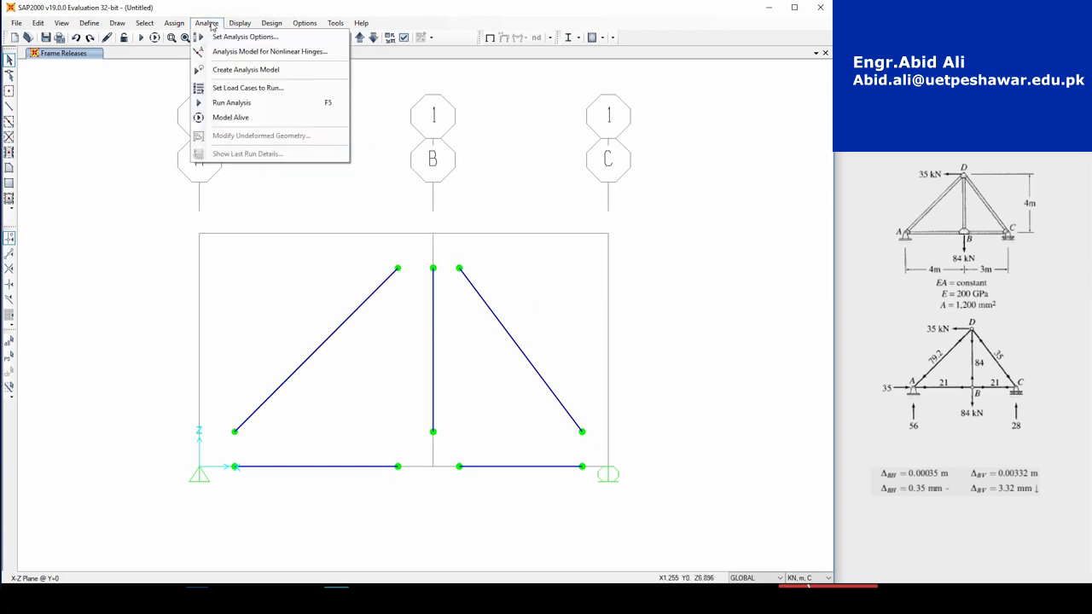
left_click(219, 102)
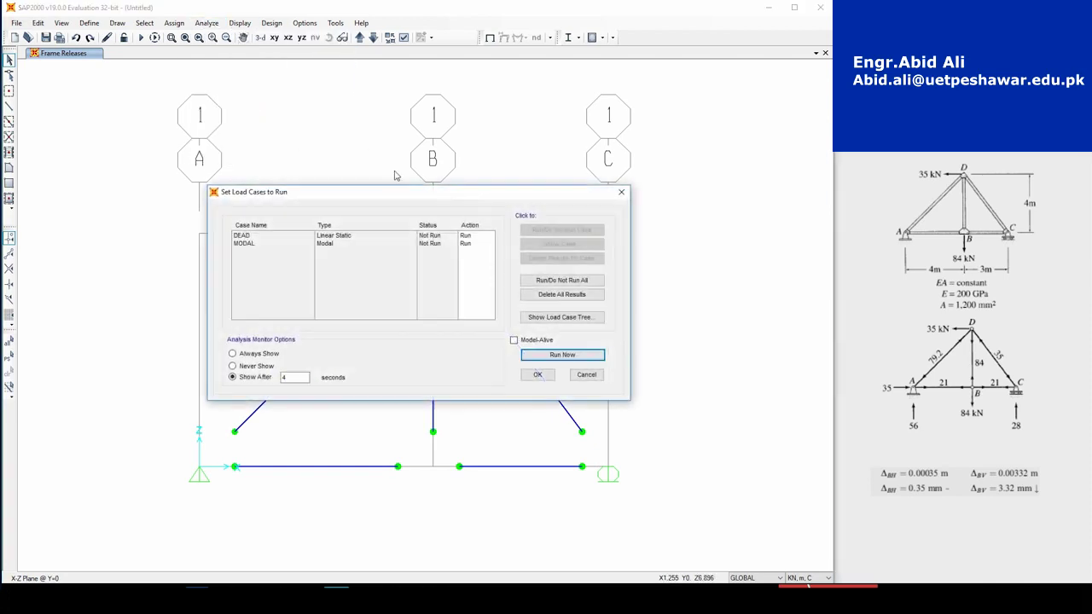
left_click(252, 244)
left_click(561, 229)
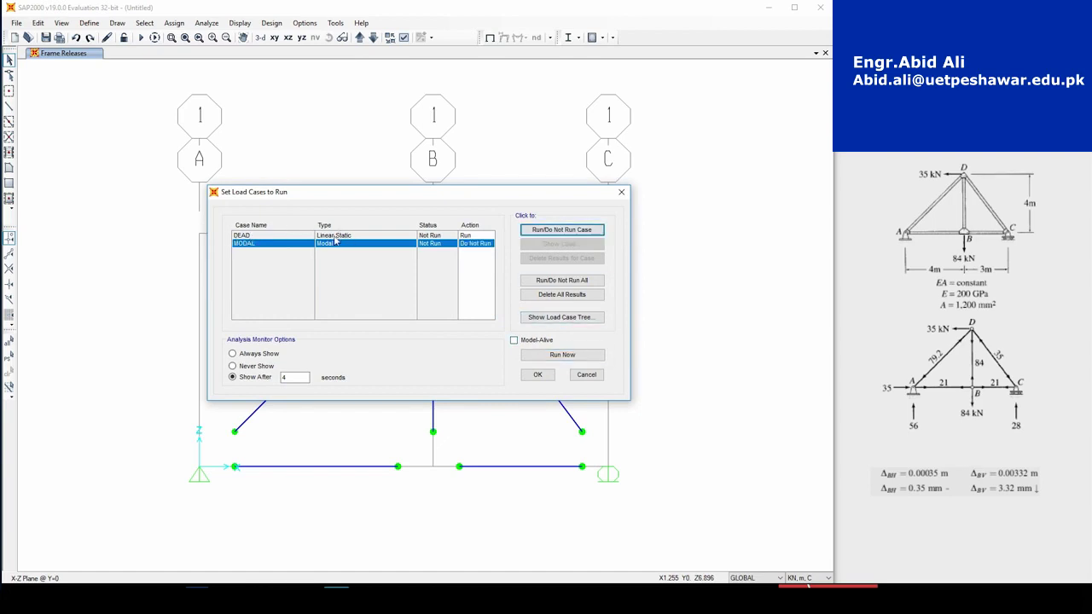
left_click(540, 372)
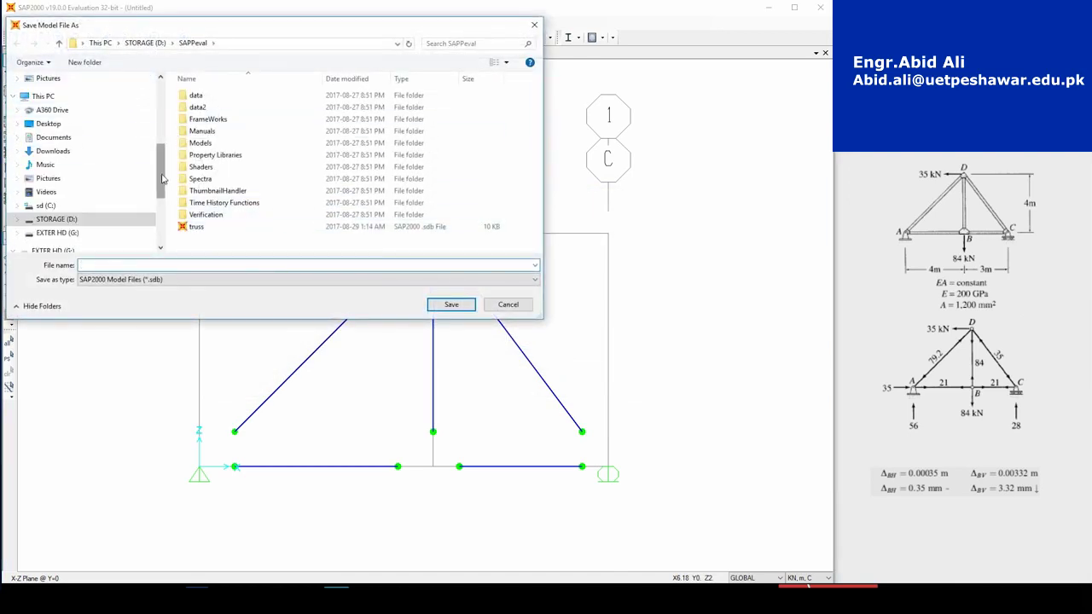
type("Truss 1")
left_click(452, 305)
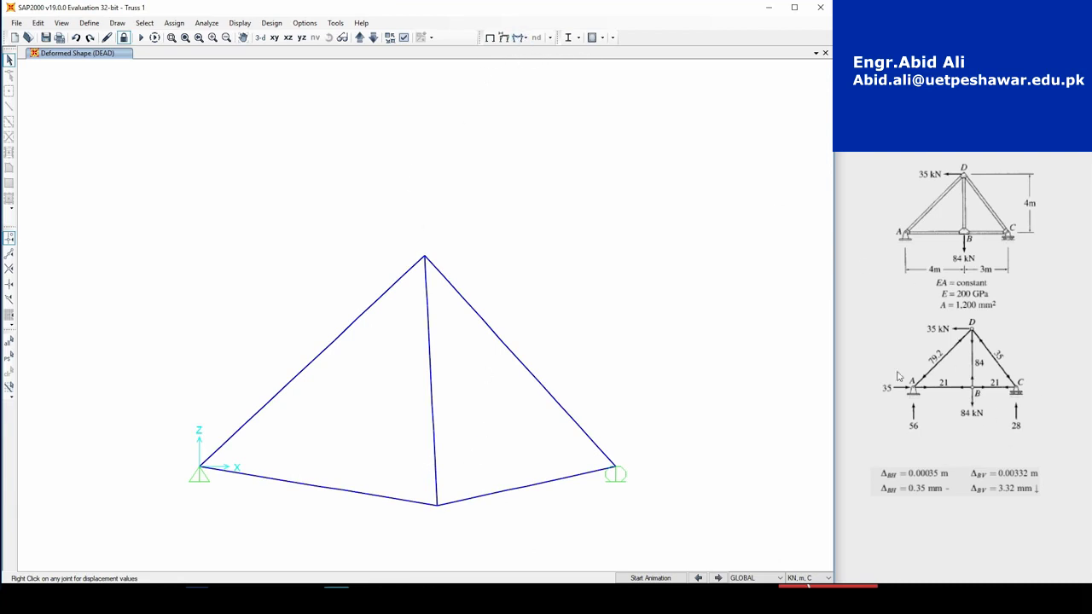
Step: Display the support joint reactions for the DEAD load case on the truss
left_click(331, 23)
left_click(332, 23)
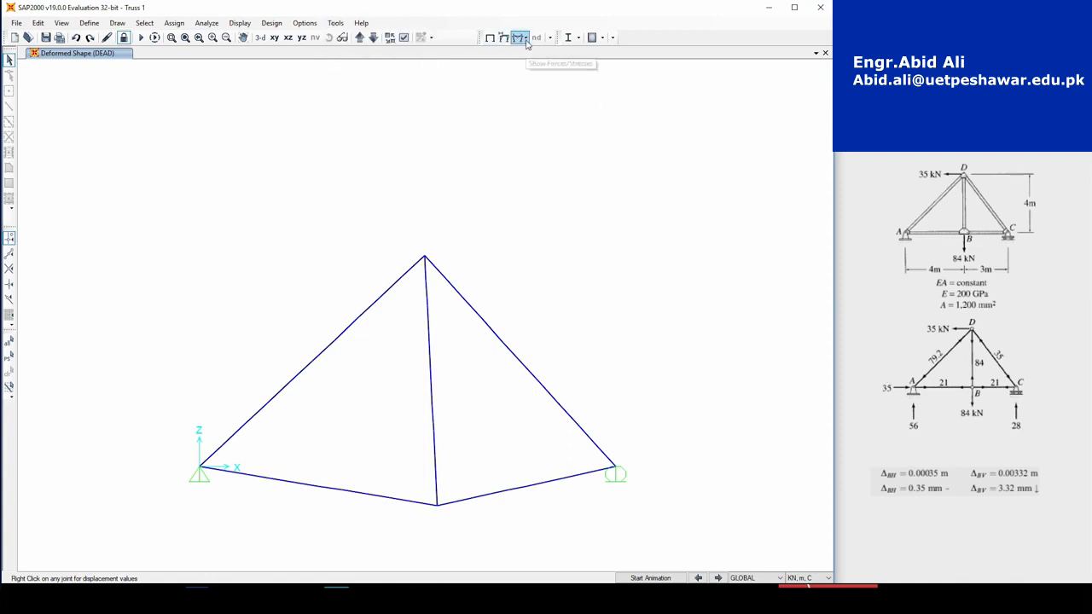
left_click(523, 38)
left_click(539, 52)
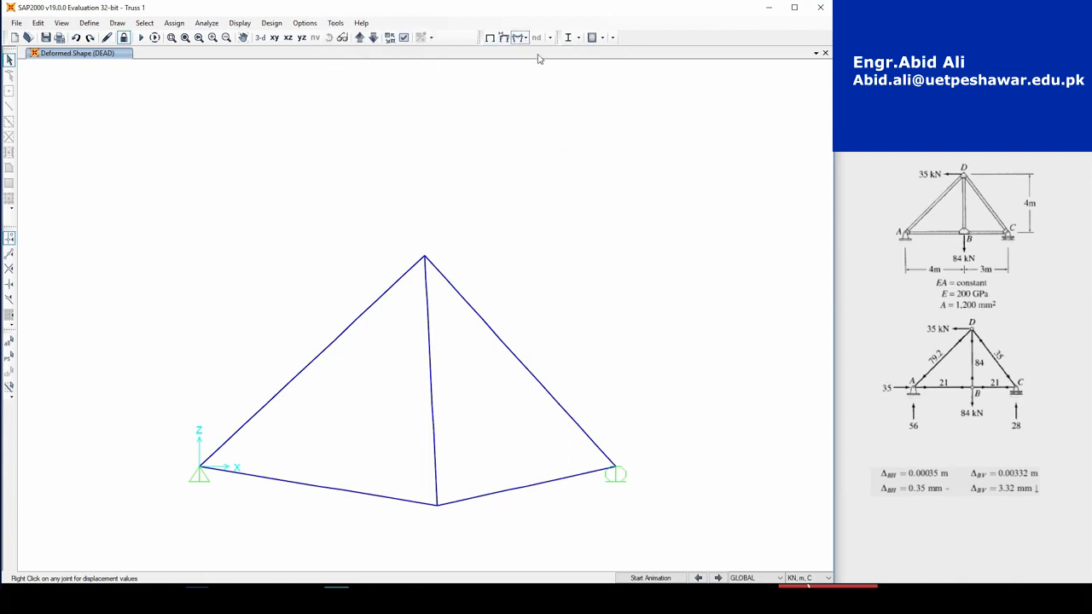
left_click(370, 397)
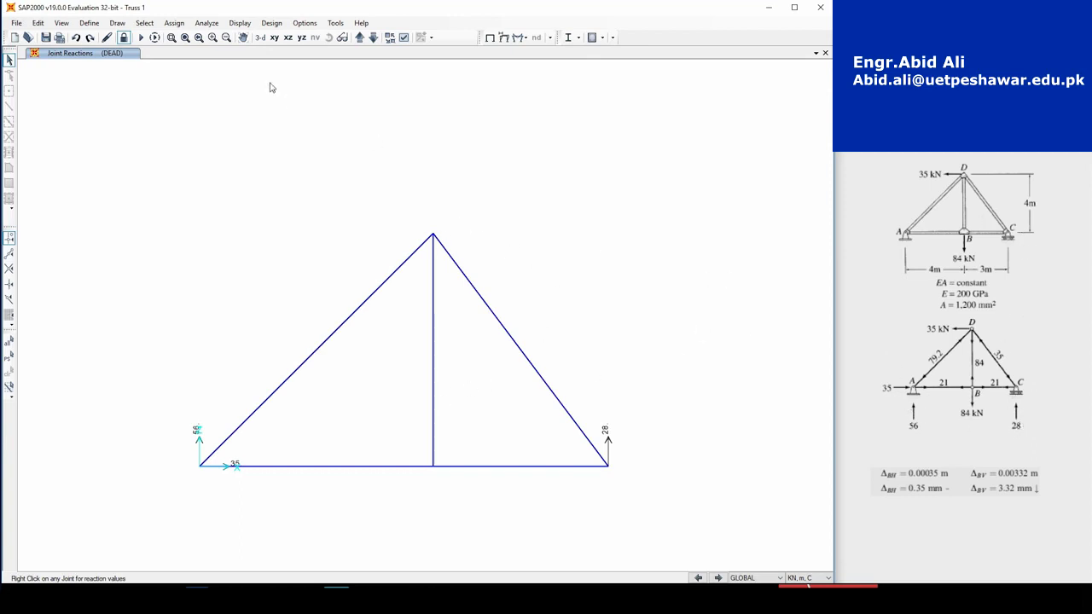
Step: Turn on the joint labels and frame labels in the display options for the truss view
left_click(404, 39)
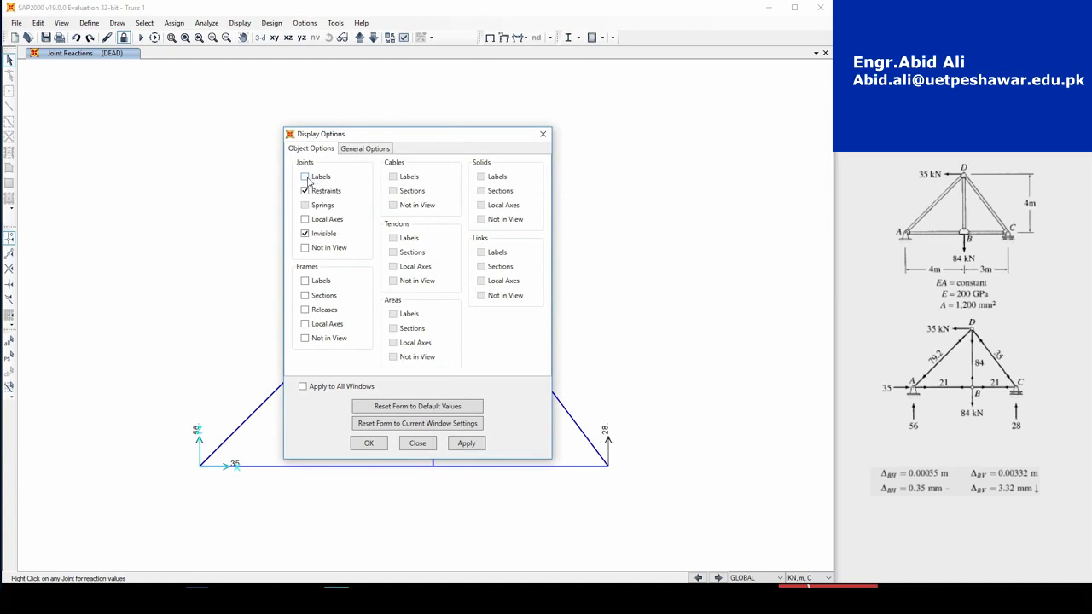
left_click(304, 190)
left_click(306, 283)
left_click(369, 443)
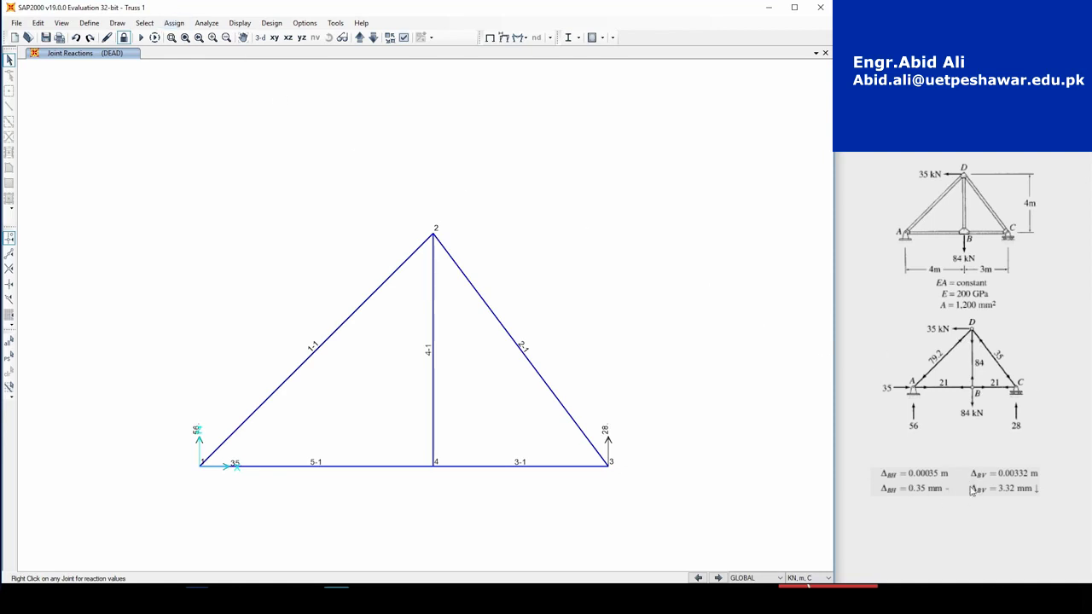
Step: Open the choice of result tables and select only the Joint Displacements table under Joint Output
left_click(238, 23)
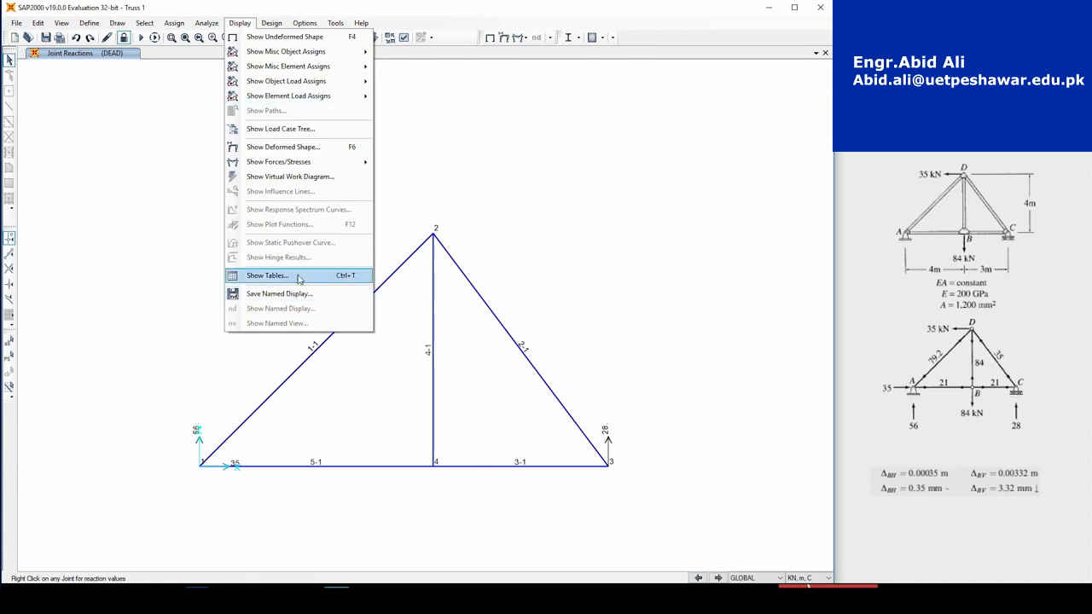
left_click(861, 213)
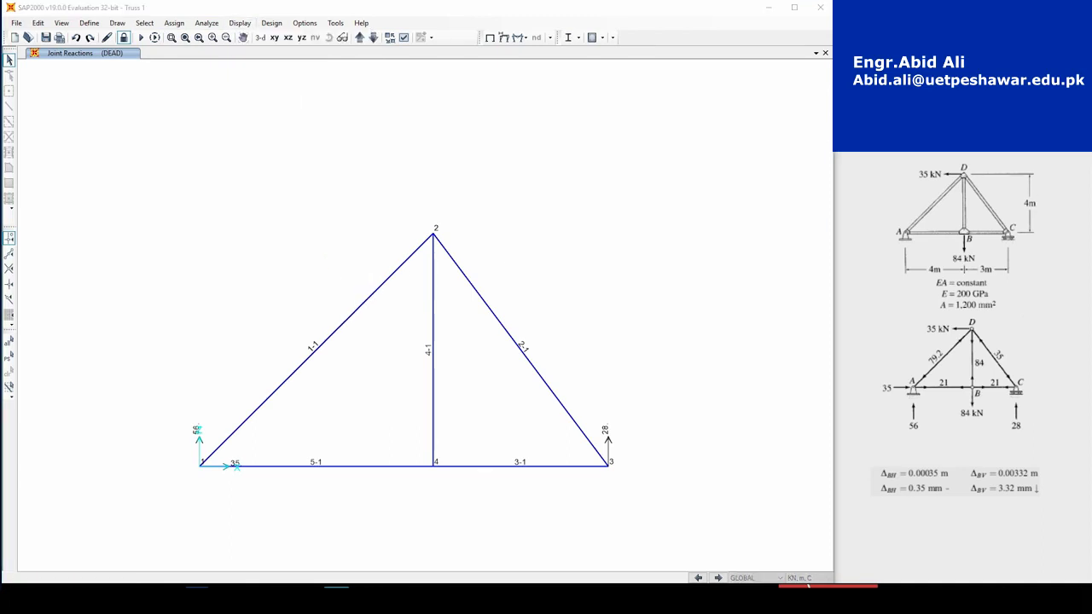
left_click_drag(993, 109, 392, 108)
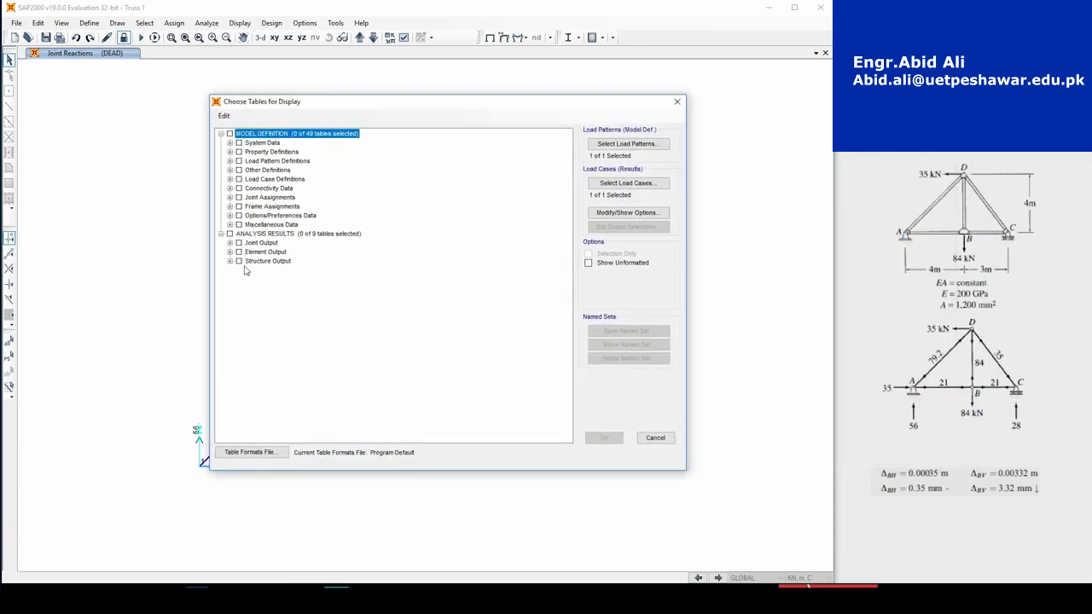
left_click(229, 243)
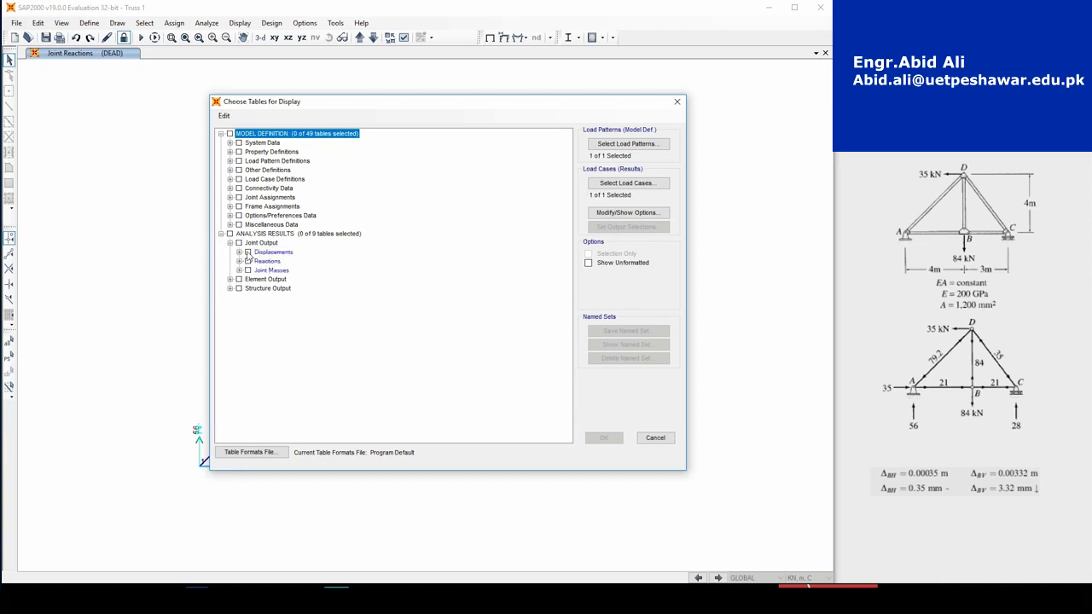
left_click(247, 253)
left_click(241, 245)
left_click(243, 252)
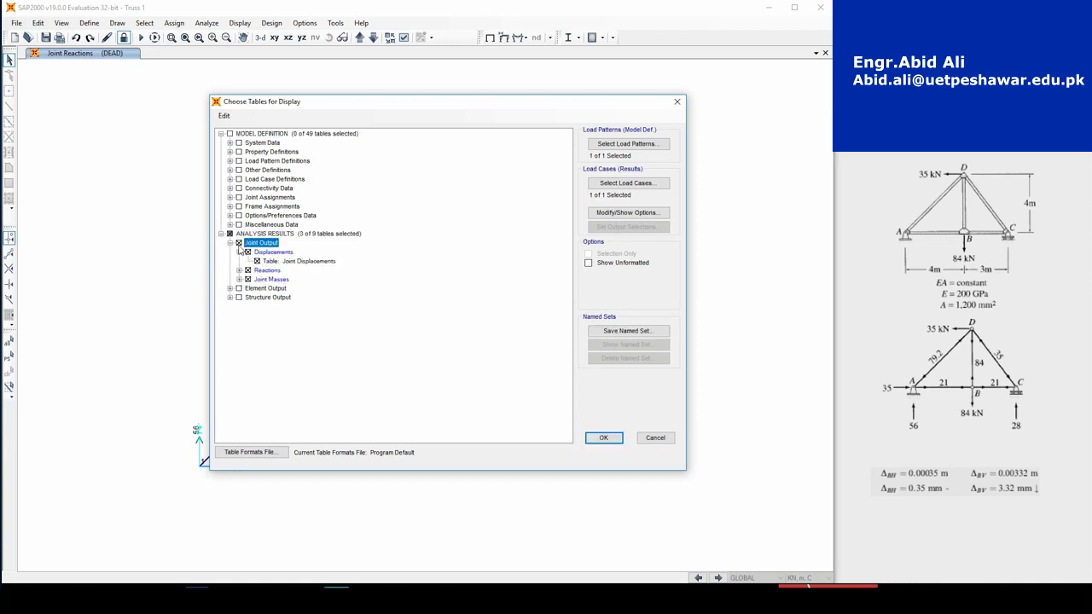
left_click(248, 253)
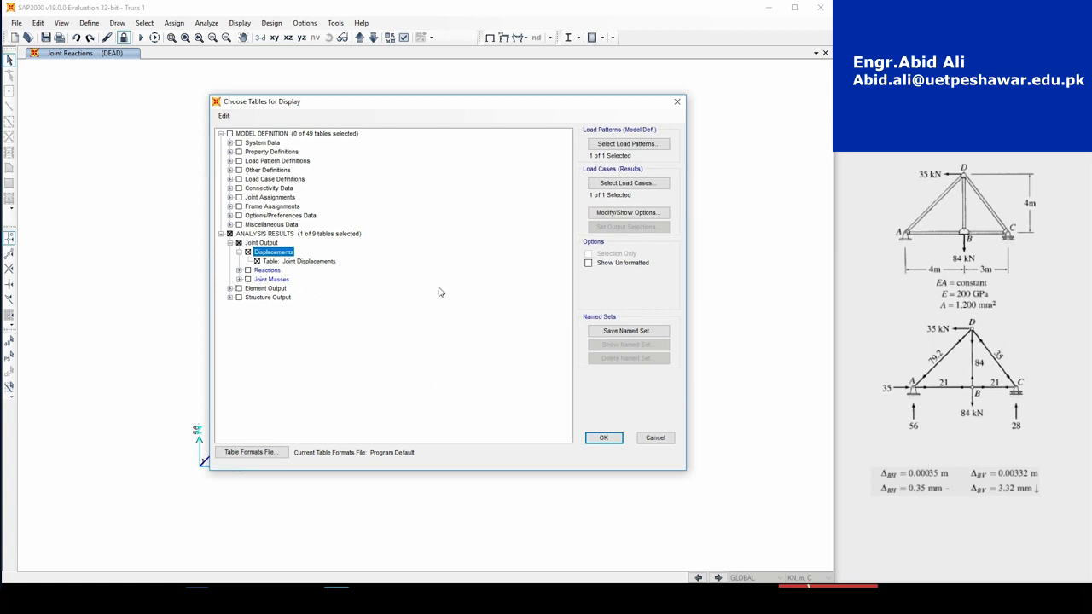
Step: Add the Element Forces - Frames table from the Element Output results and display the selected tables
left_click(229, 288)
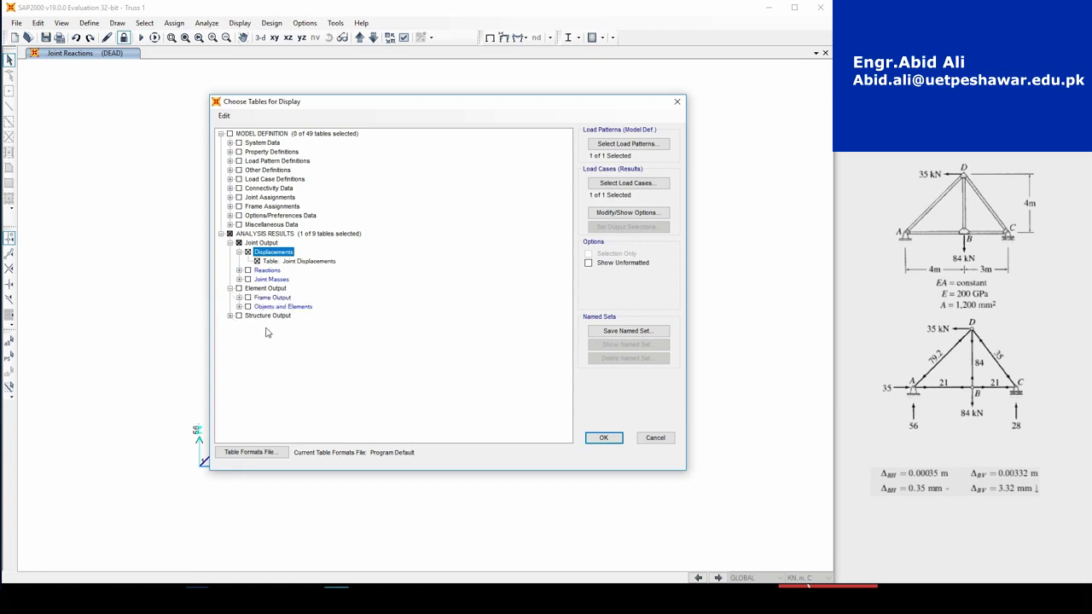
double_click(270, 298)
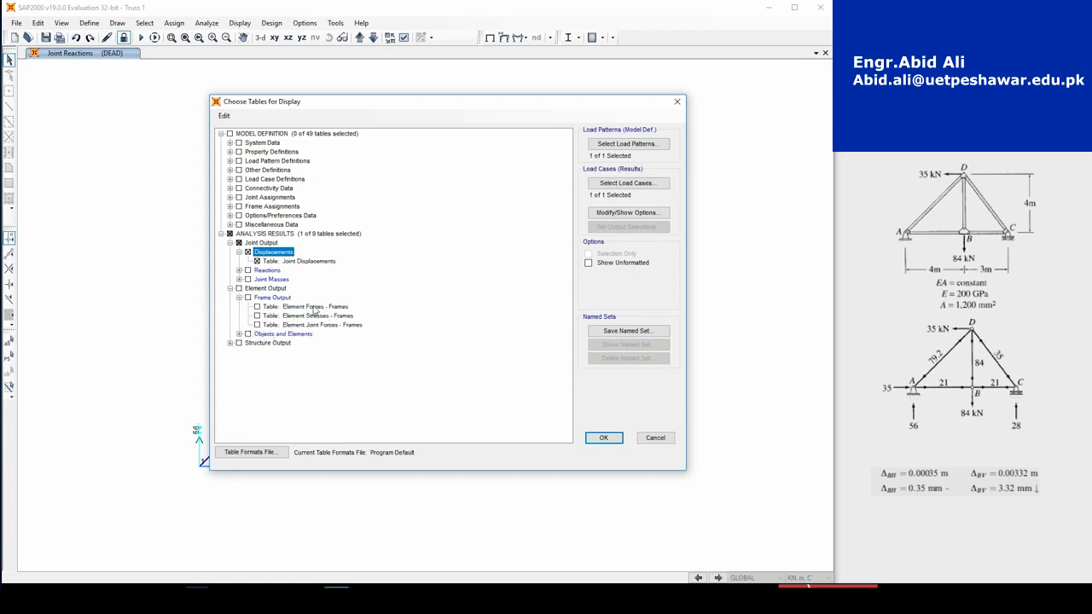
left_click(259, 307)
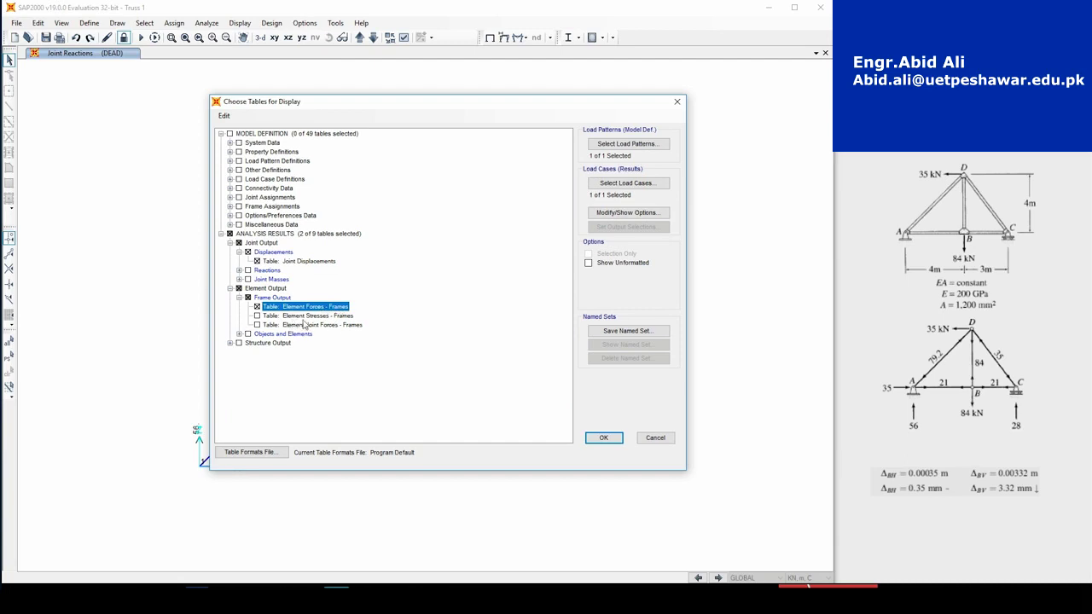
left_click(239, 334)
left_click(239, 335)
left_click(230, 342)
left_click(229, 343)
left_click(607, 437)
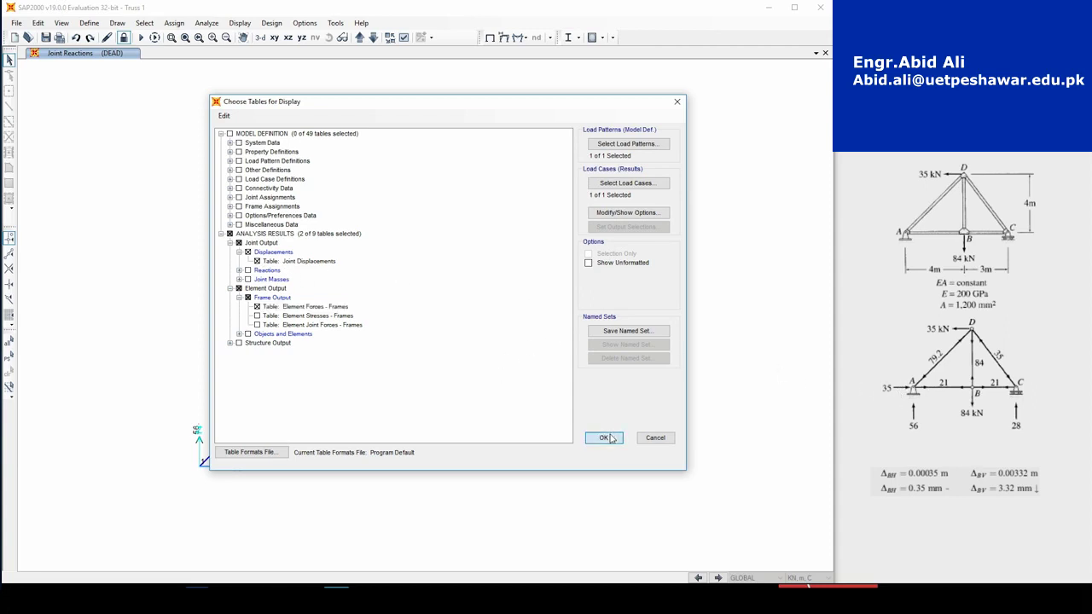
Step: Show the Joint Displacements table, with its window moved and shrunk clear of the truss, and compare joint 4's deflections with the reference solution
left_click_drag(460, 148, 852, 101)
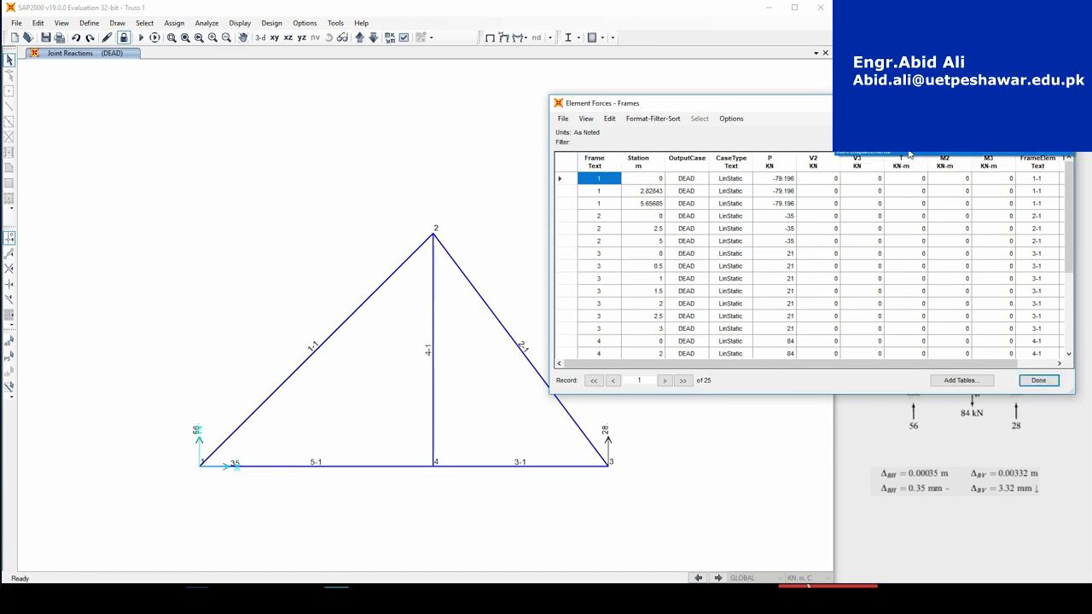
left_click(938, 155)
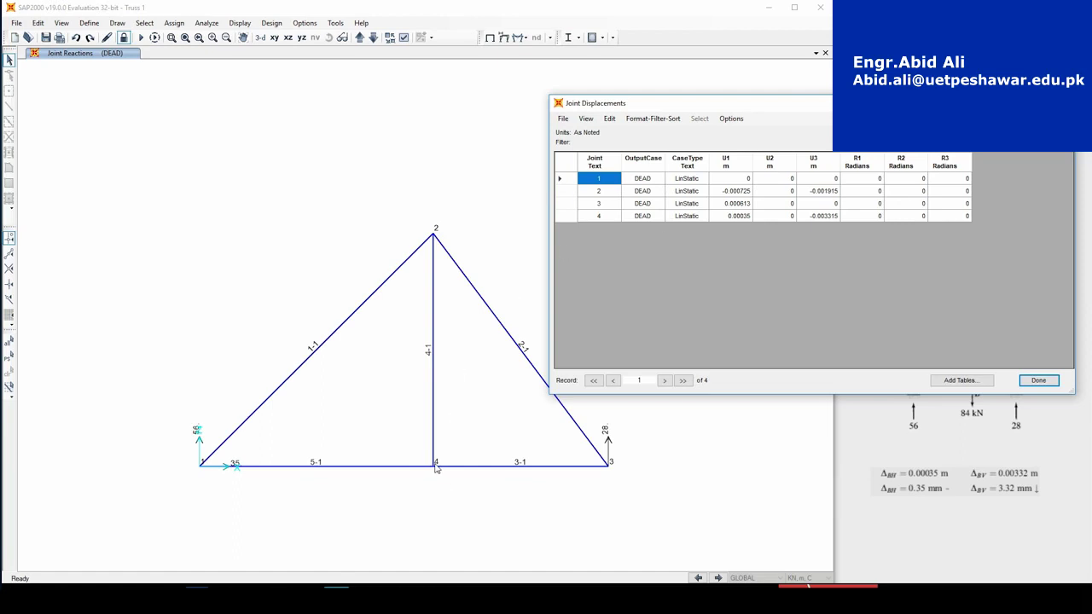
left_click_drag(901, 108, 365, 29)
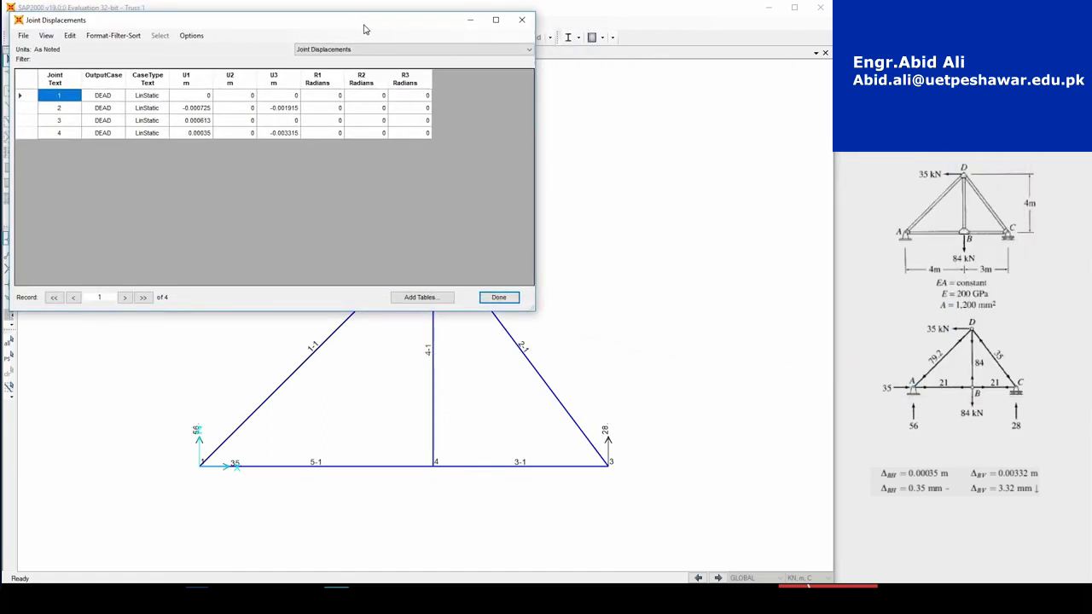
left_click_drag(542, 317, 483, 224)
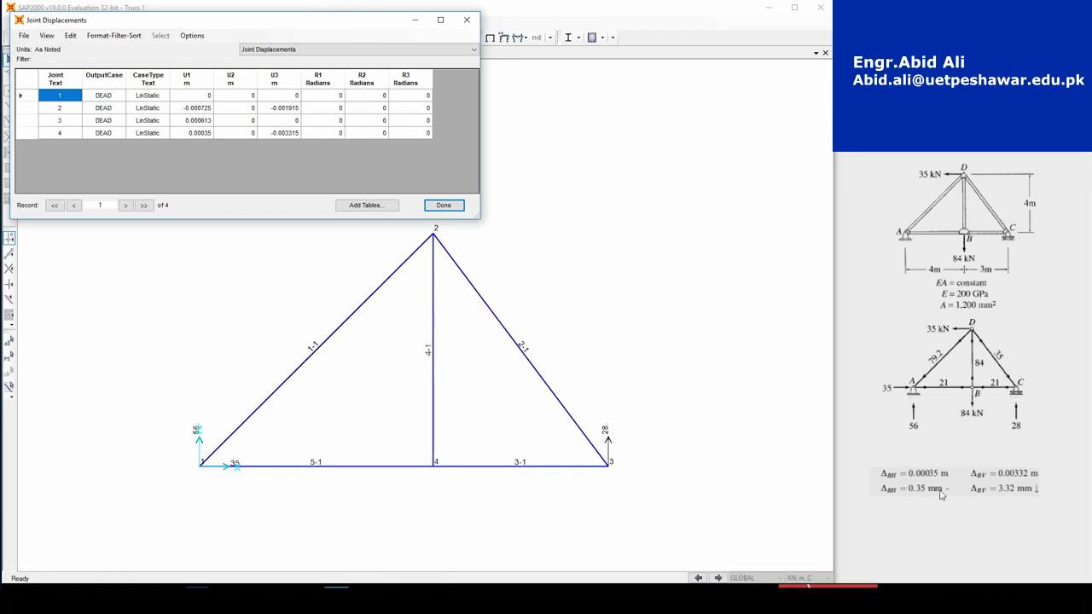
Step: Review the axial force P of all five members in the Element Forces - Frames table, and close the table window
left_click(292, 51)
left_click(290, 65)
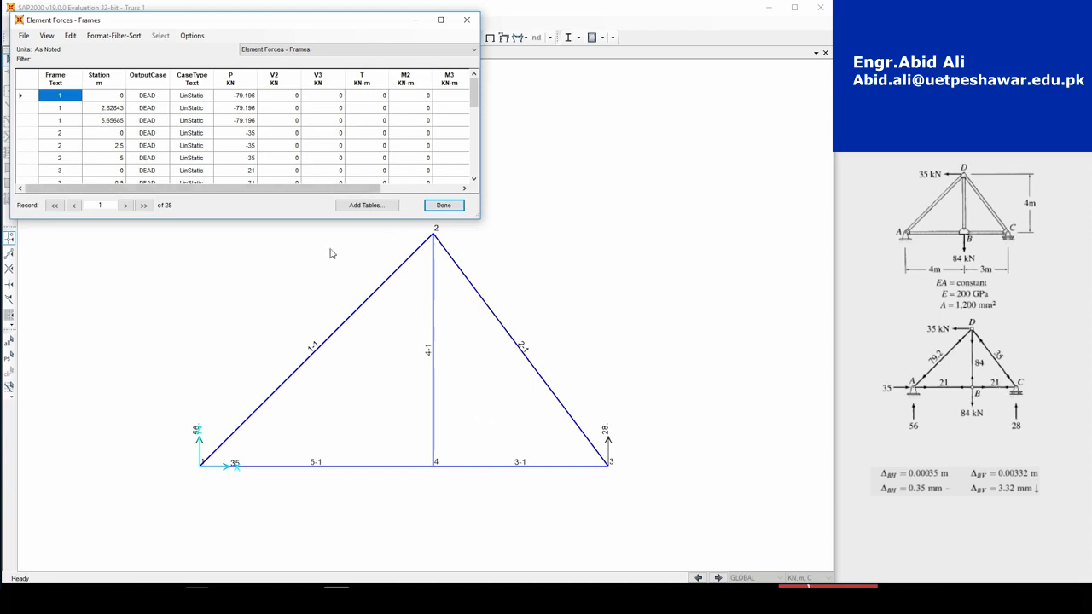
left_click(64, 170)
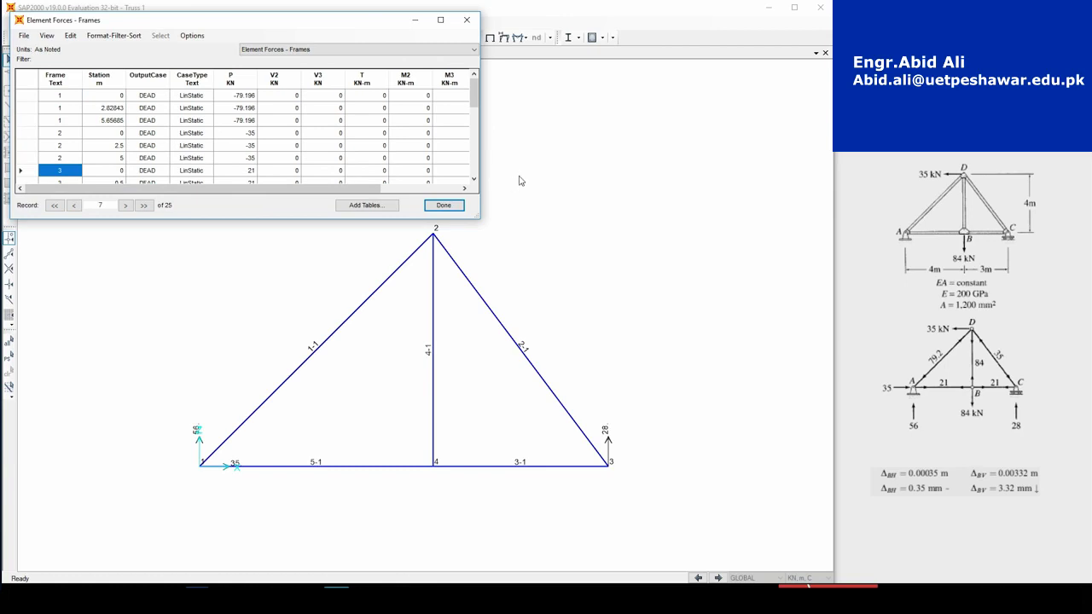
left_click(248, 98)
left_click_drag(250, 108, 251, 171)
left_click_drag(470, 97, 671, 171)
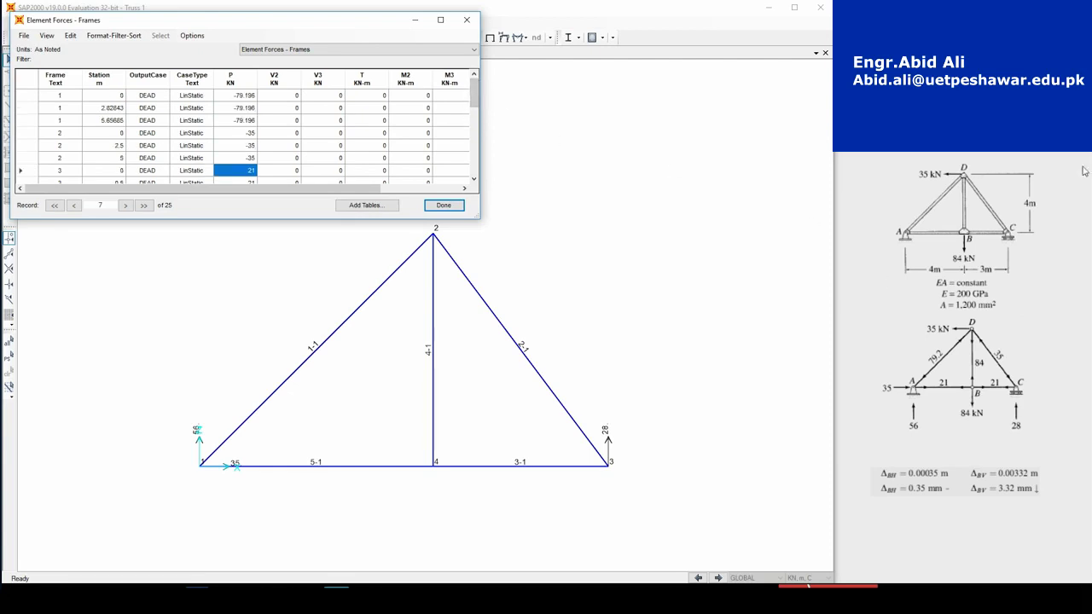
left_click_drag(473, 96, 459, 175)
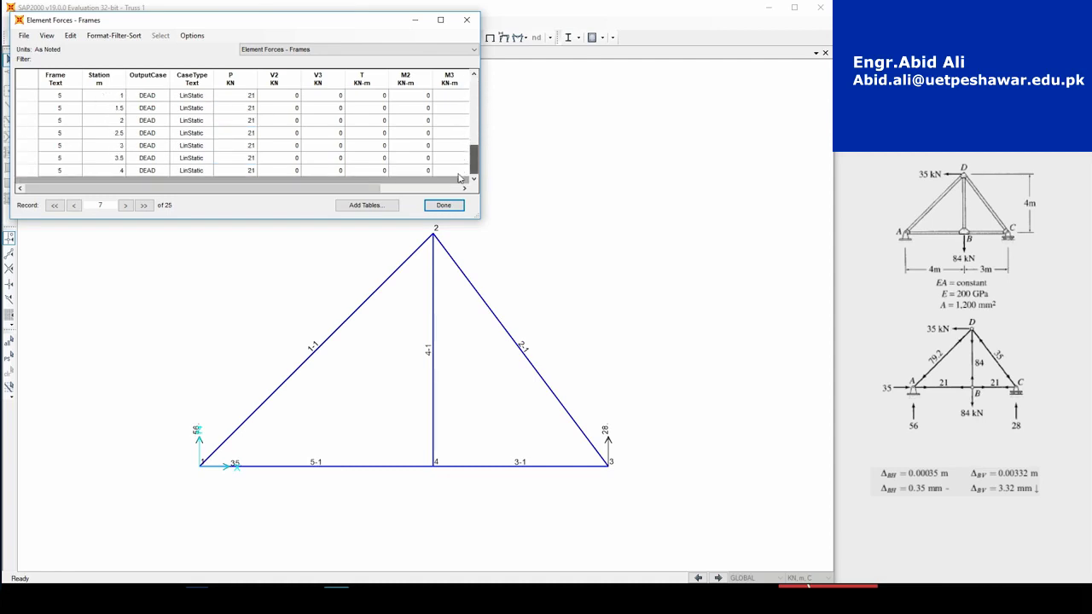
left_click_drag(474, 159, 474, 88)
left_click(443, 206)
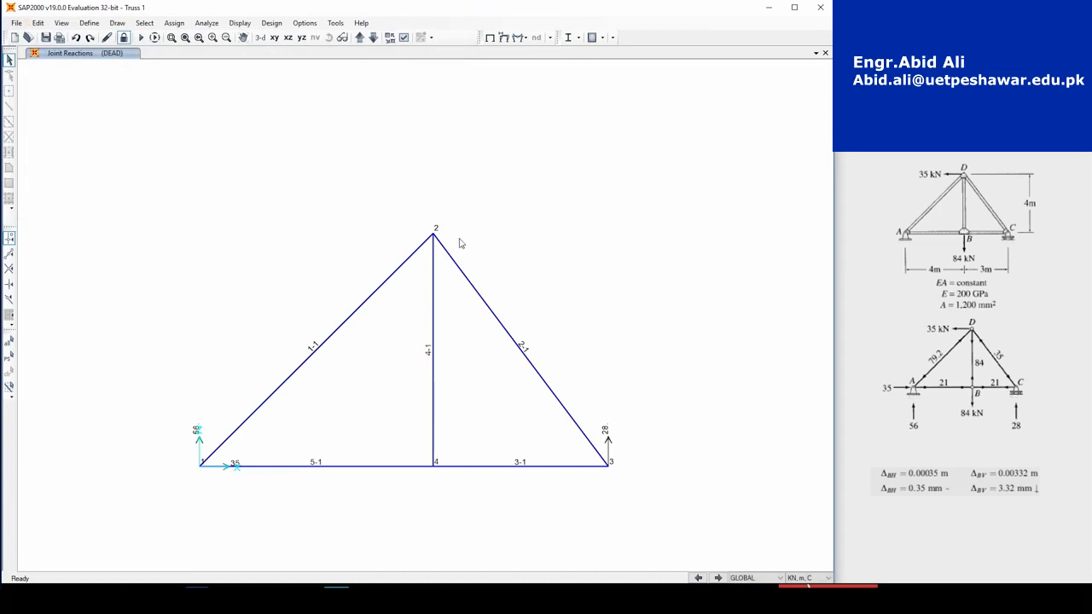